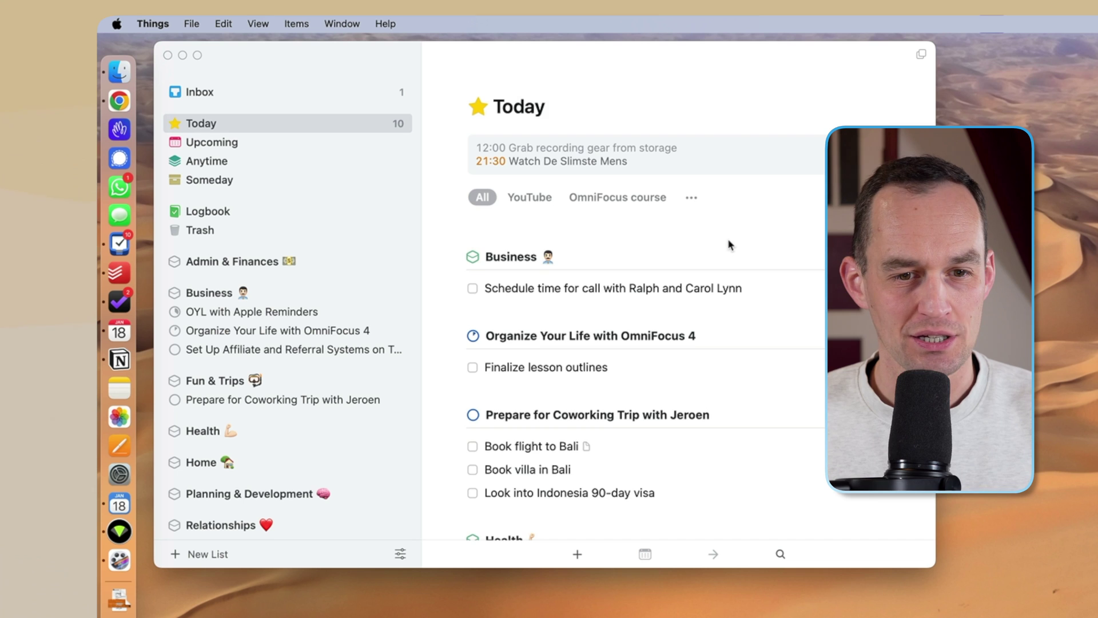
Step: Review the Things tasks: Business call, Finalize lesson outlines, Bali flight, visa, Meditate, Record a-roll
scroll(729, 240, "down", 5)
left_click(637, 140)
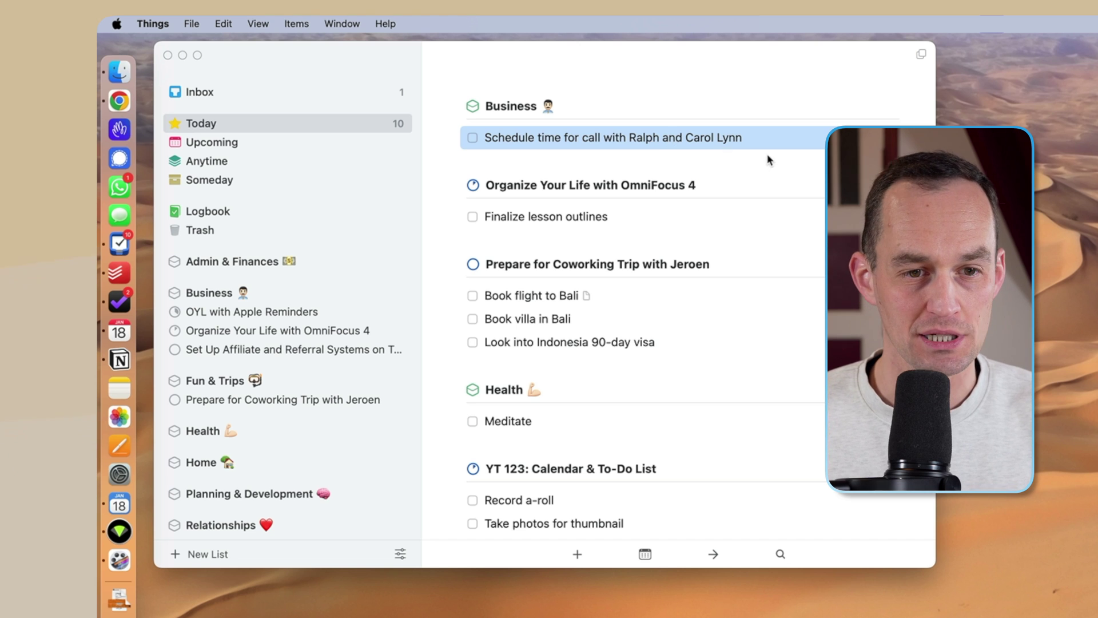
left_click(604, 218)
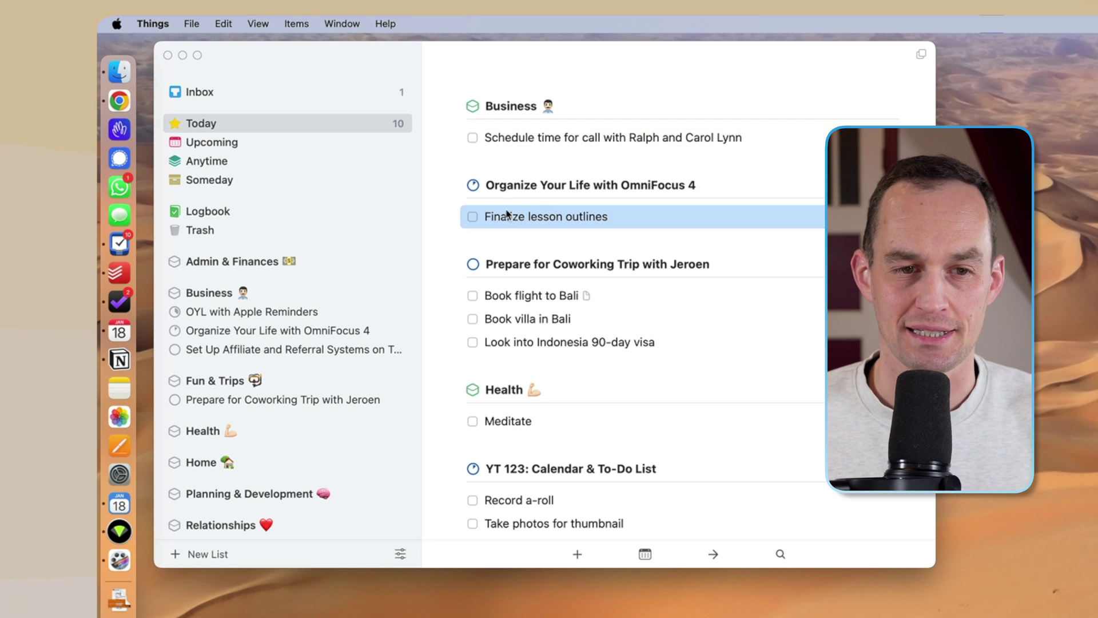
scroll(626, 217, "down", 1)
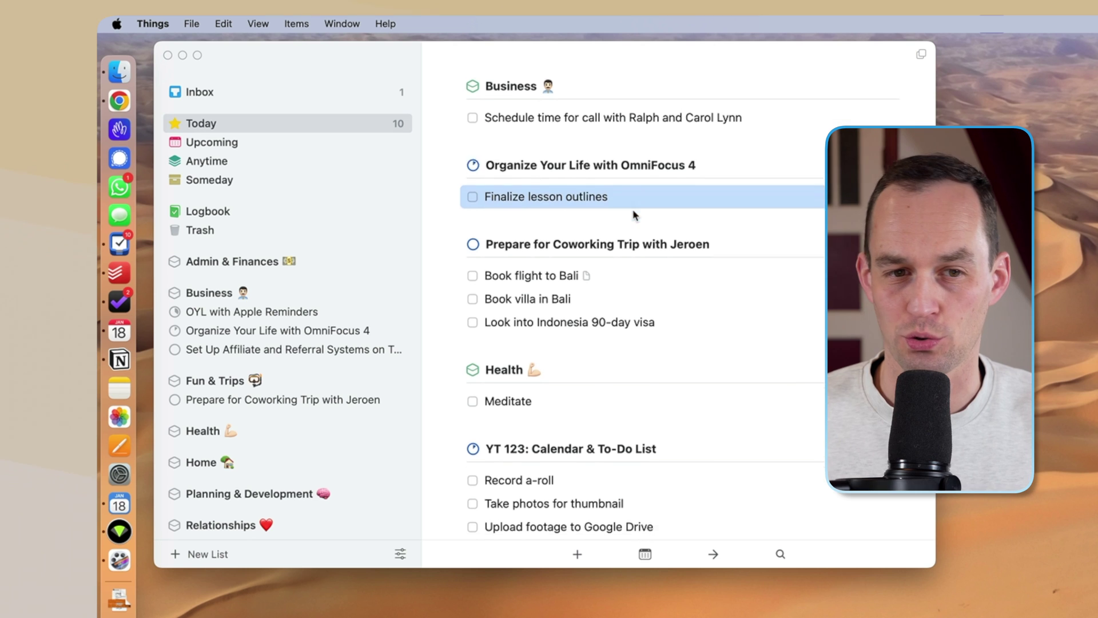
scroll(742, 198, "down", 1)
scroll(741, 198, "down", 4)
key("Down")
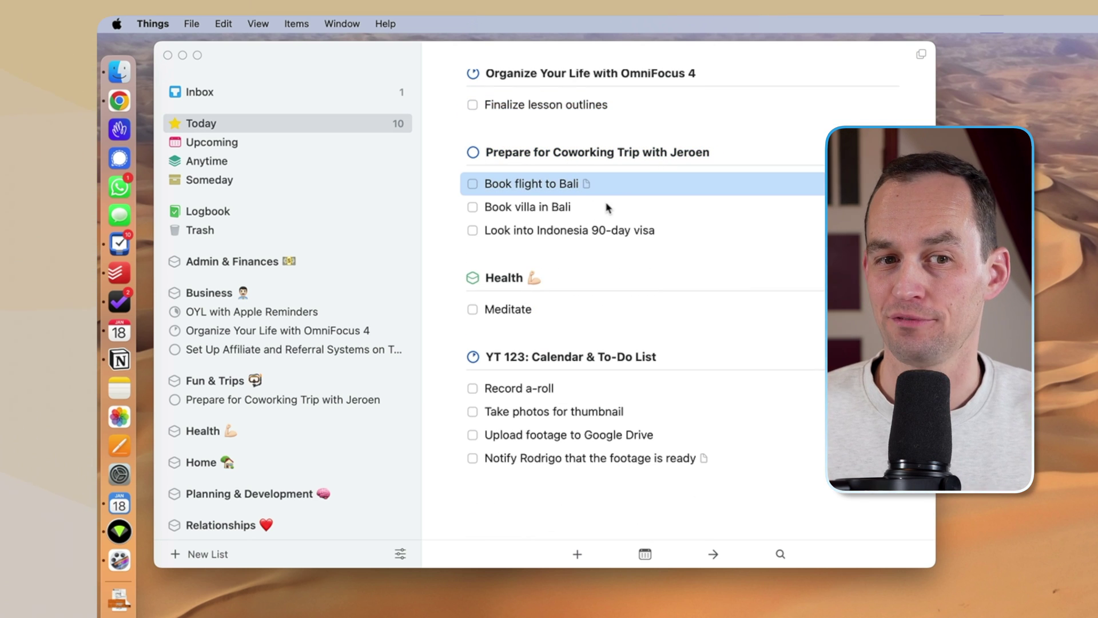
key("Down")
key("Down")
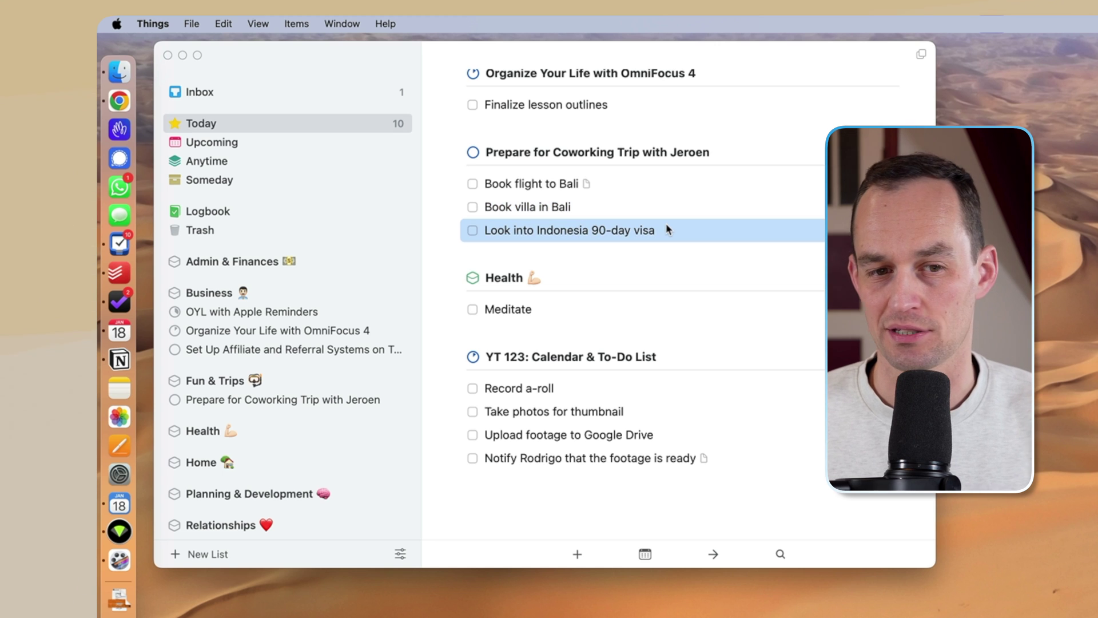
left_click(593, 312)
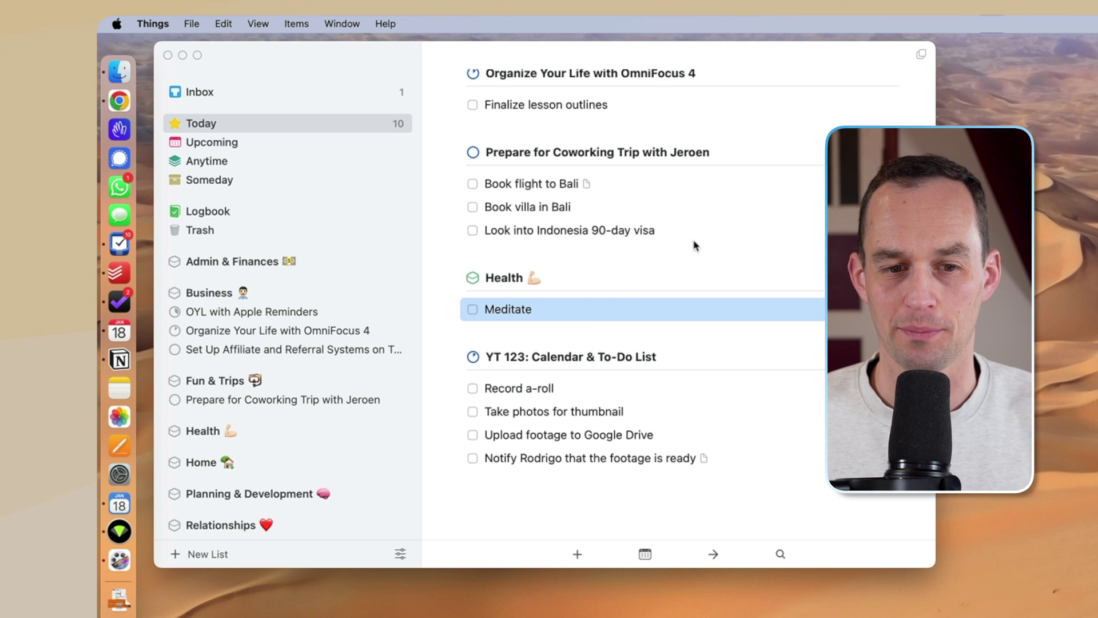
left_click(576, 392)
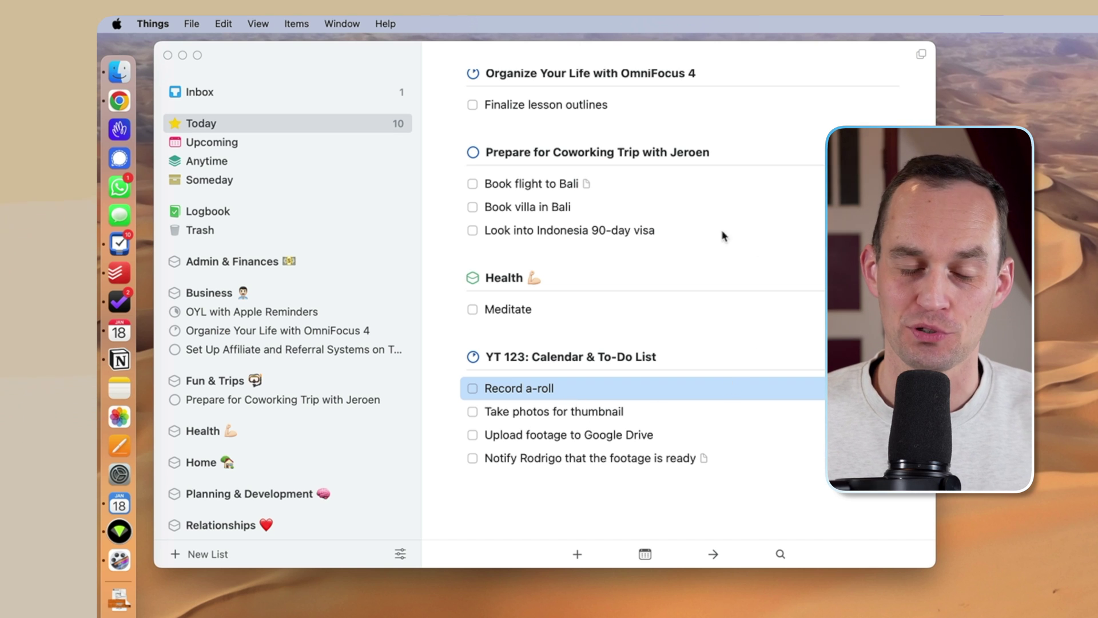
scroll(709, 246, "up", 5)
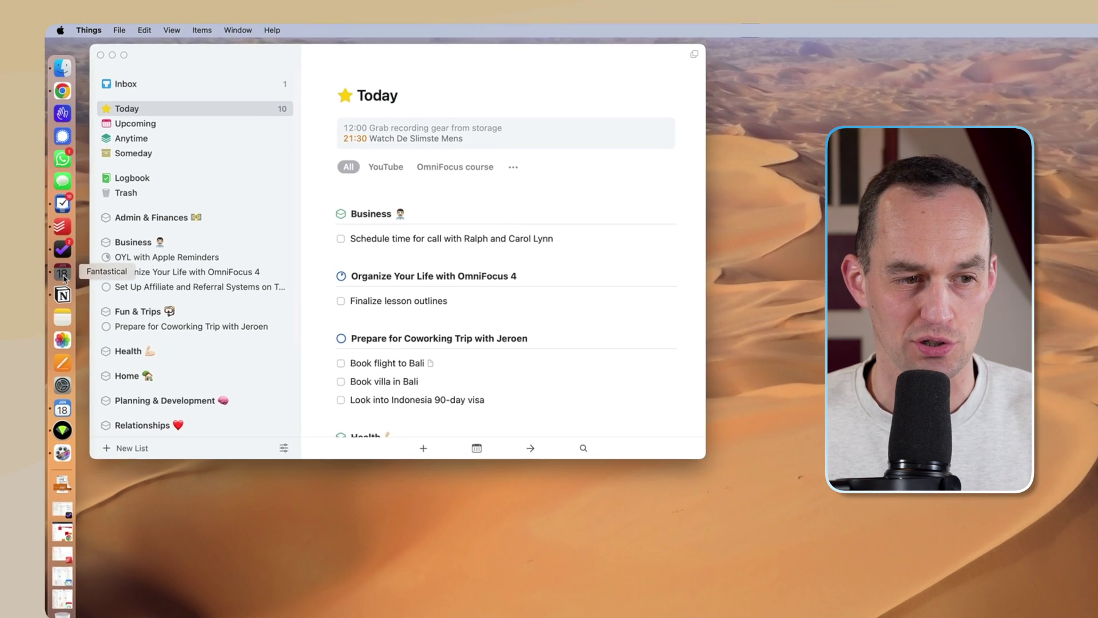
Step: Launch Fantastical and inspect the Grab recording gear, Storytelling Night and Sunday lunch events
left_click(119, 331)
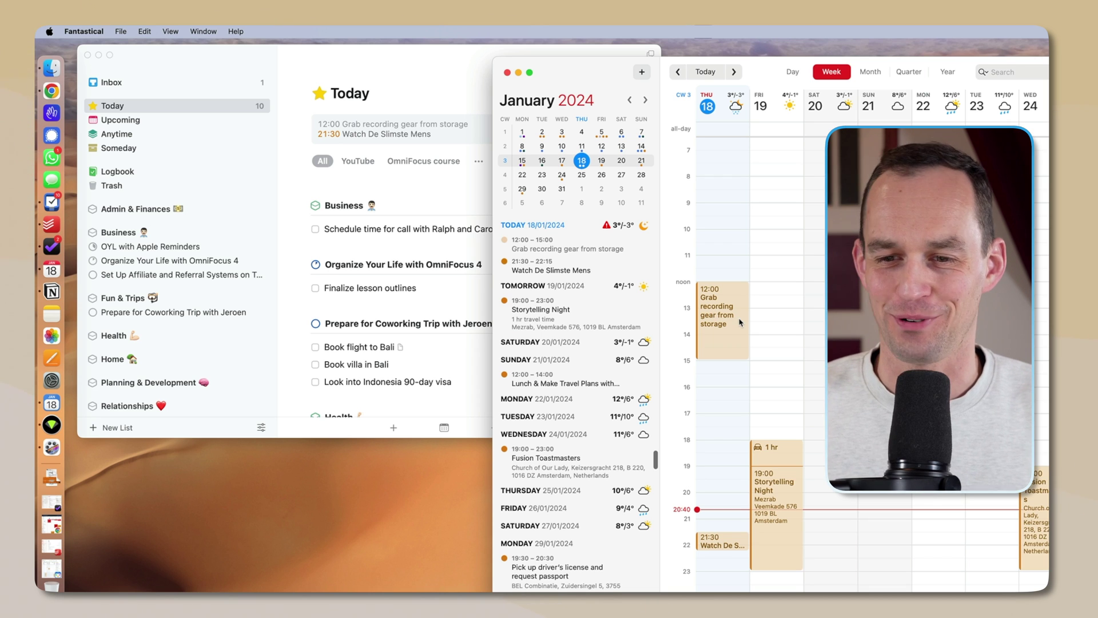
left_click(723, 542)
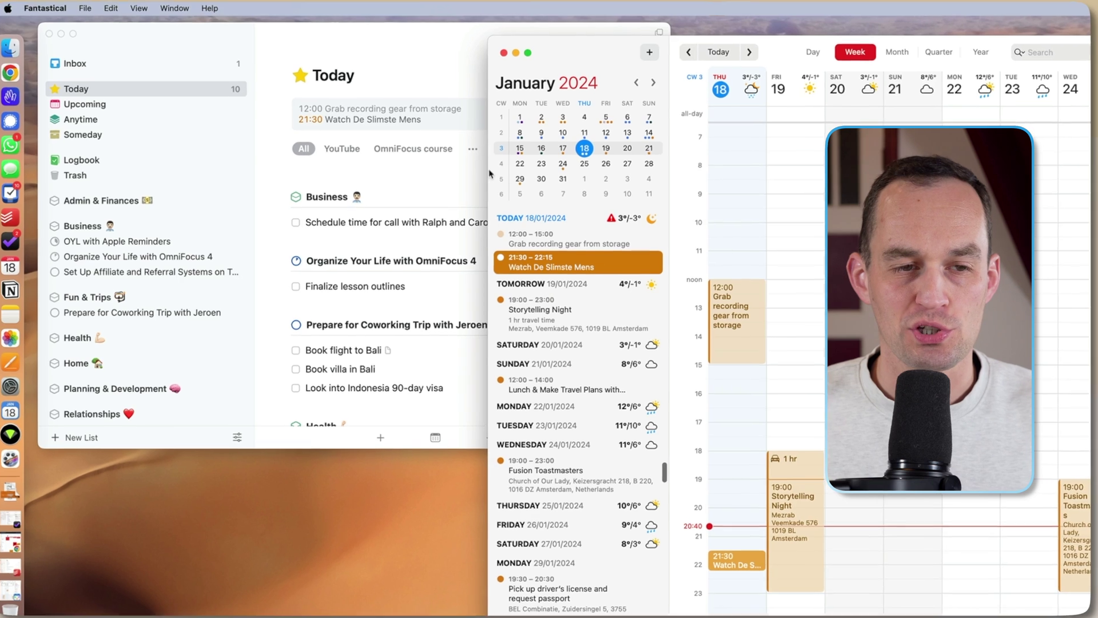
left_click(263, 51)
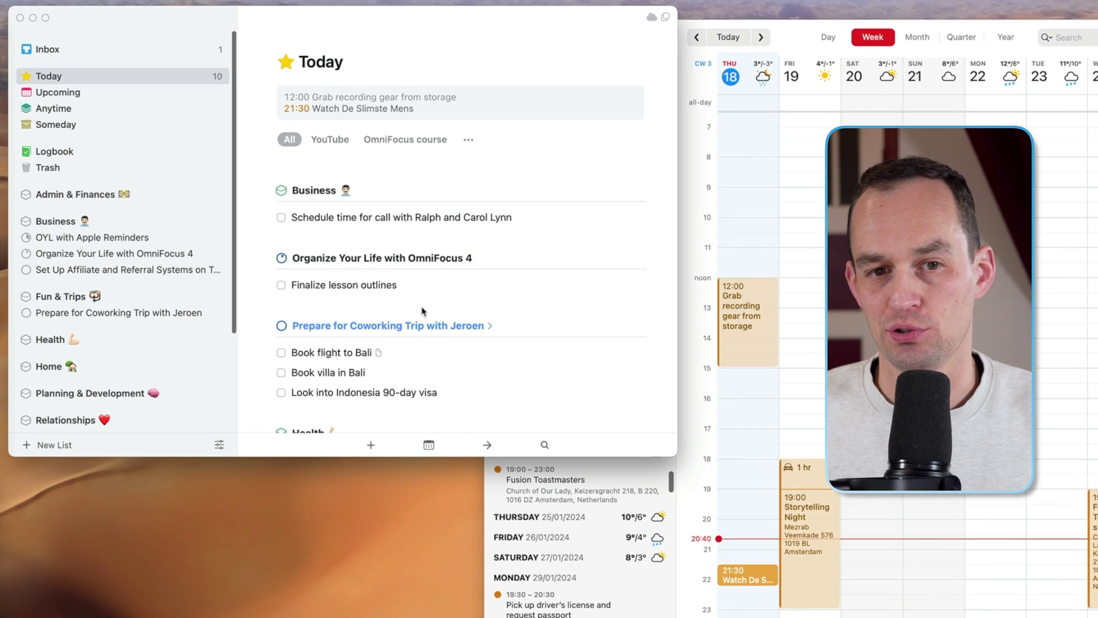
left_click(745, 203)
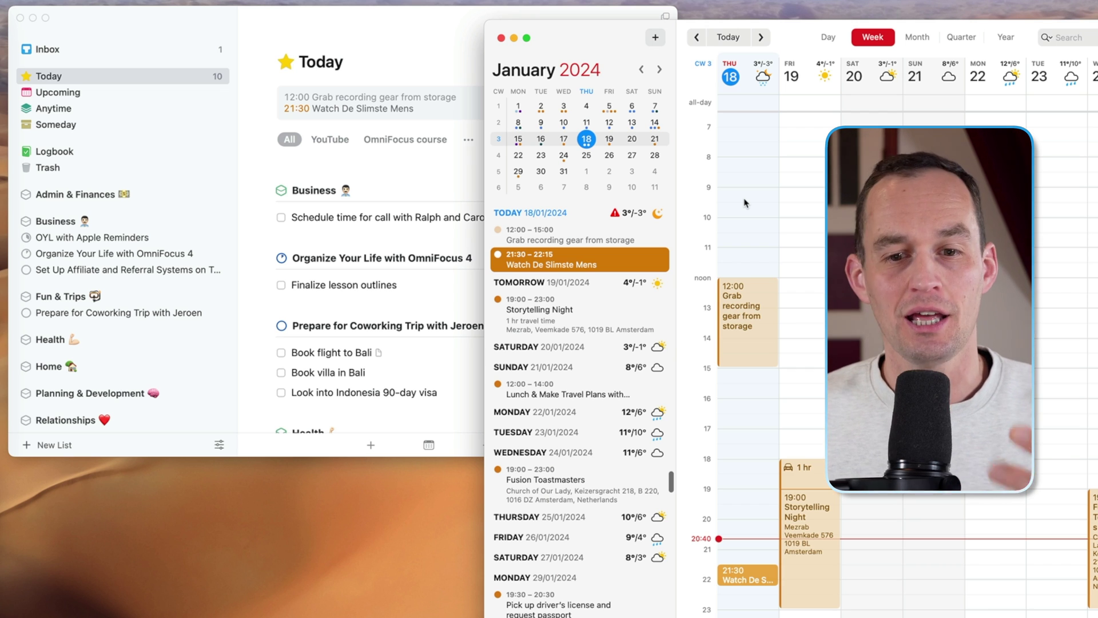
left_click(751, 289)
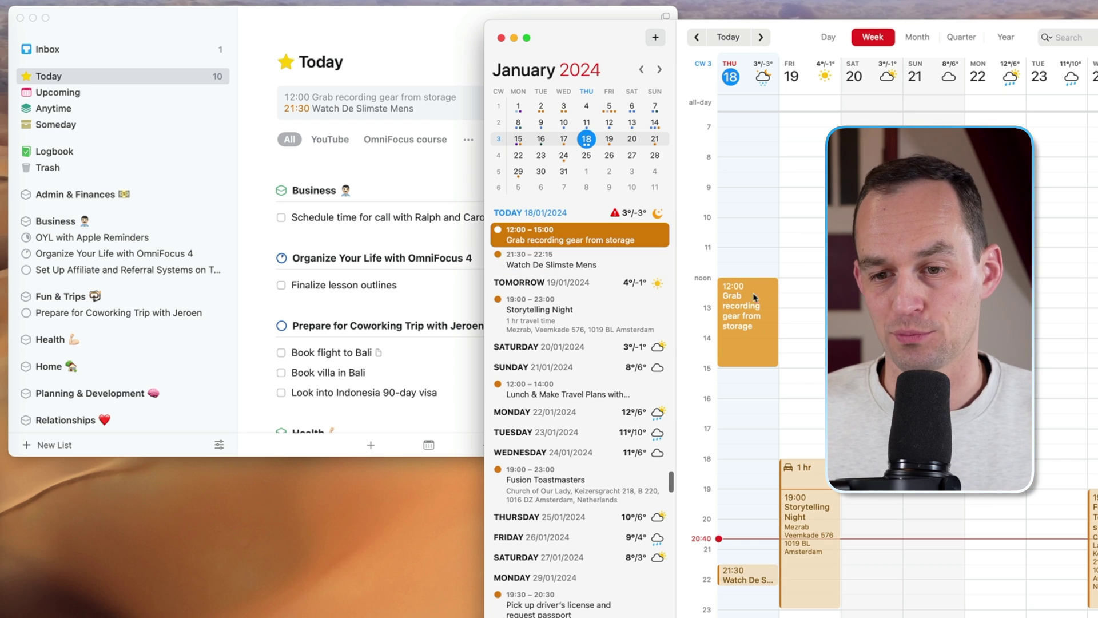
left_click(426, 47)
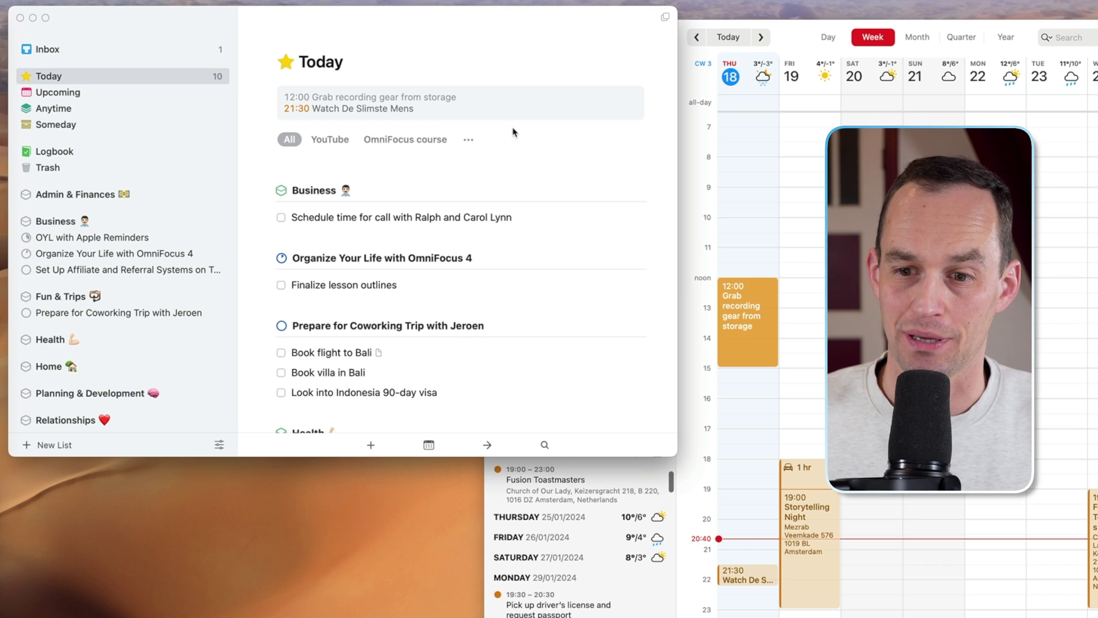
left_click(756, 307)
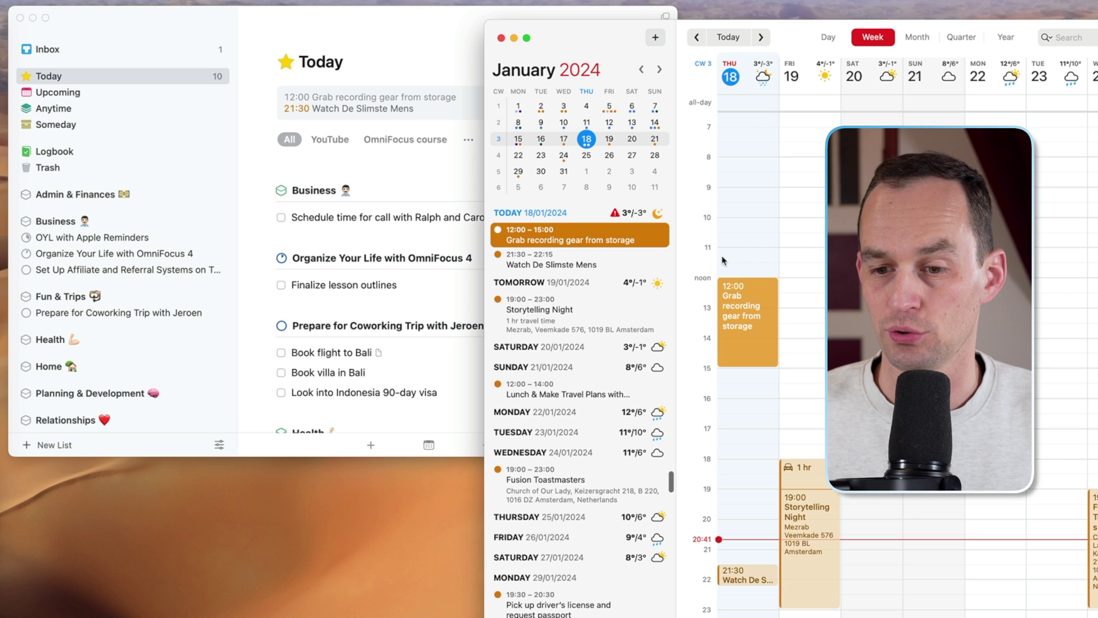
left_click(751, 581)
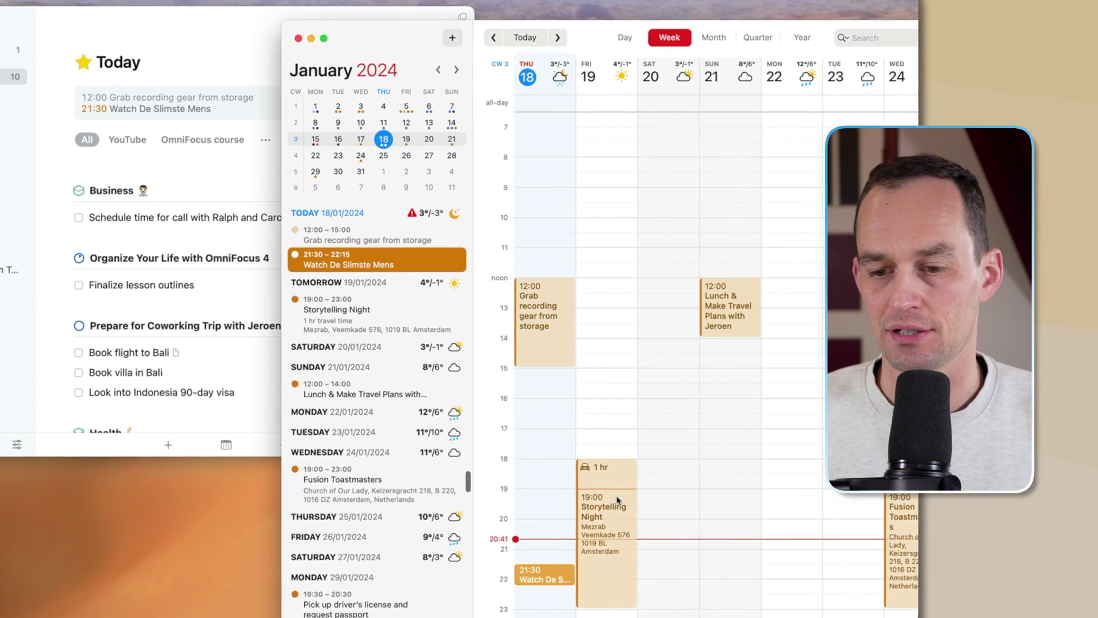
left_click(822, 511)
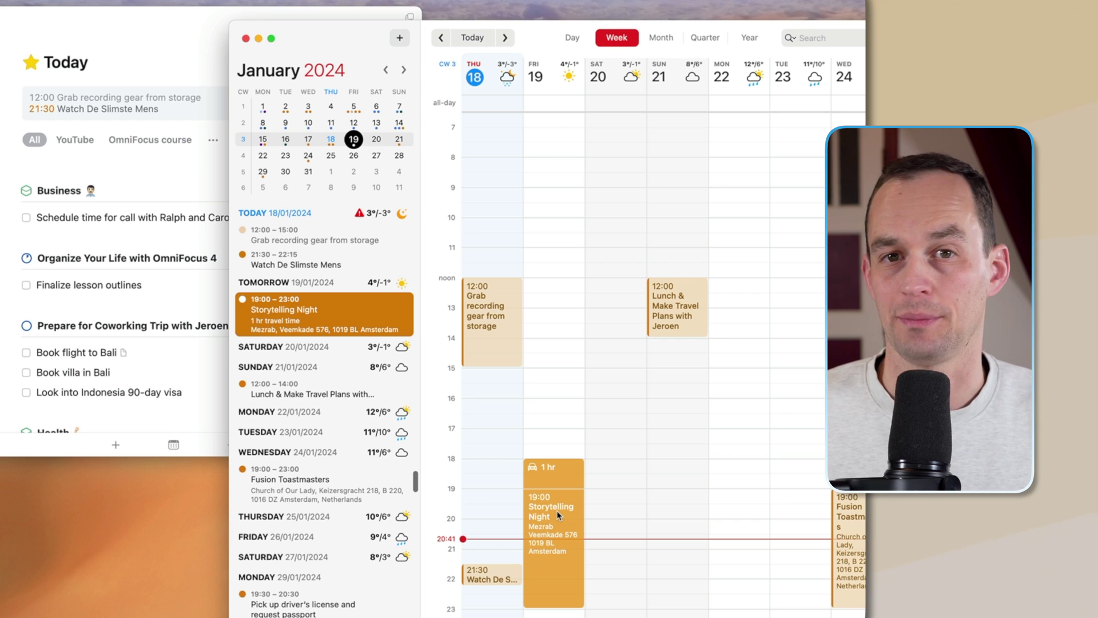
left_click(673, 316)
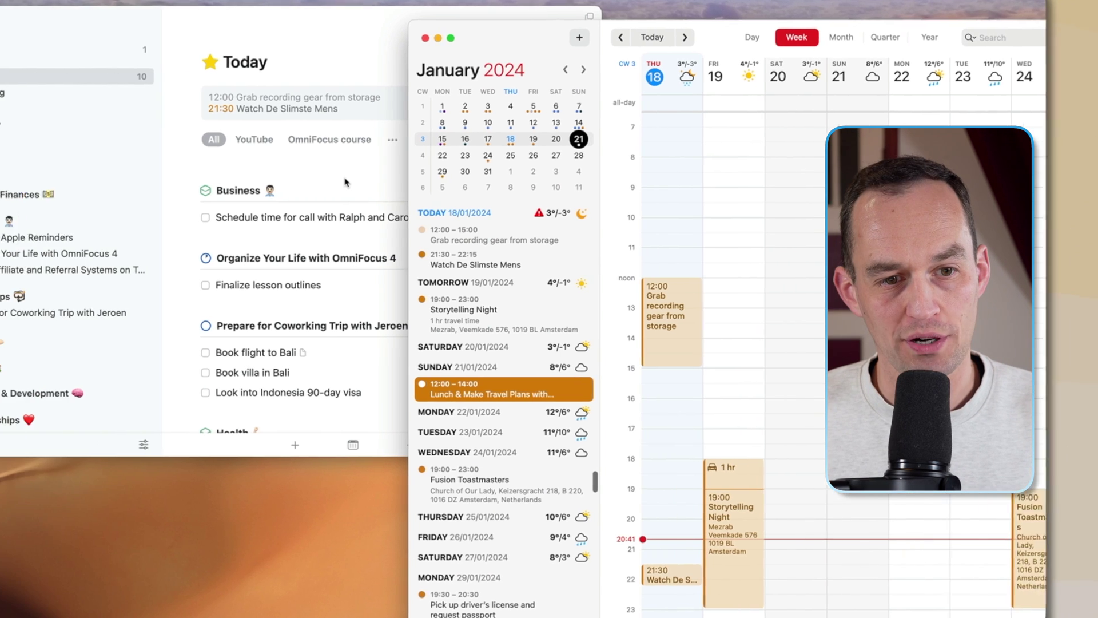
left_click(76, 171)
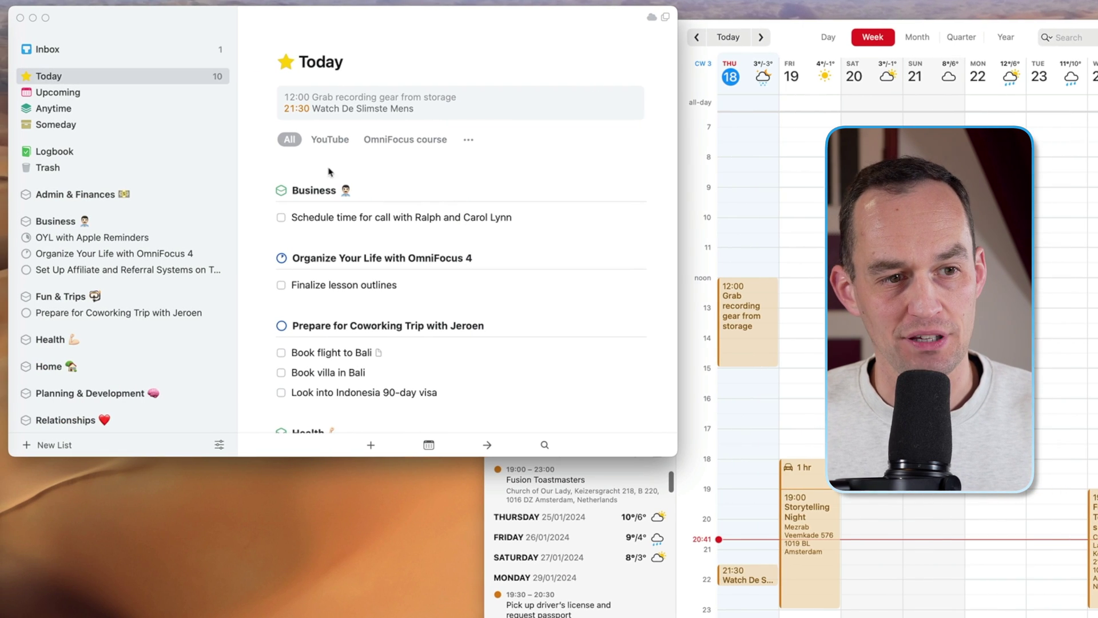
left_click(55, 94)
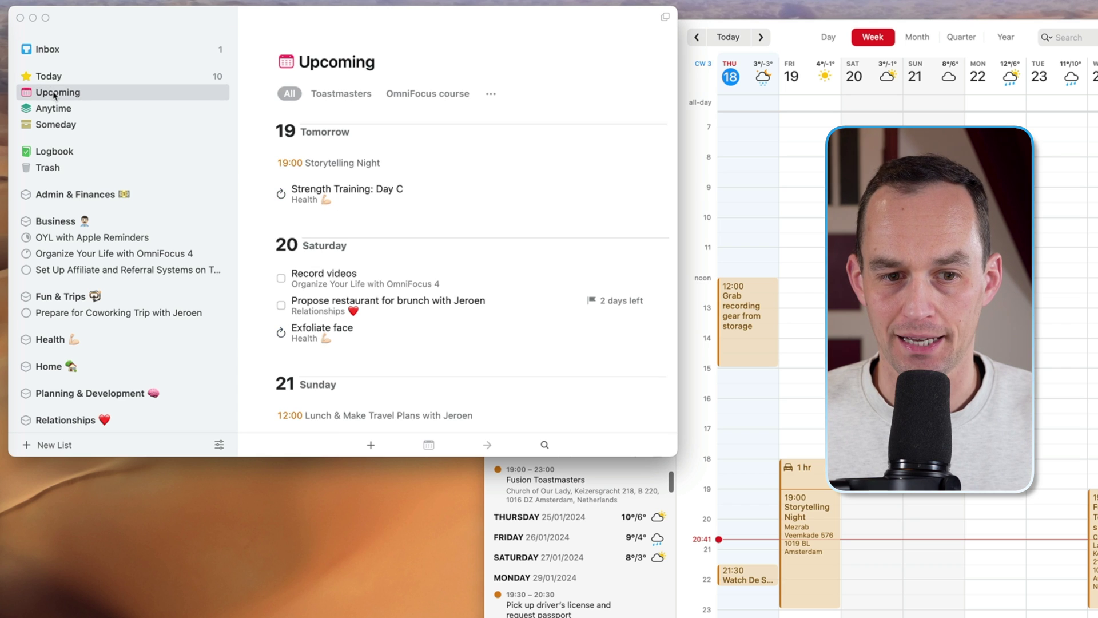
left_click(433, 306)
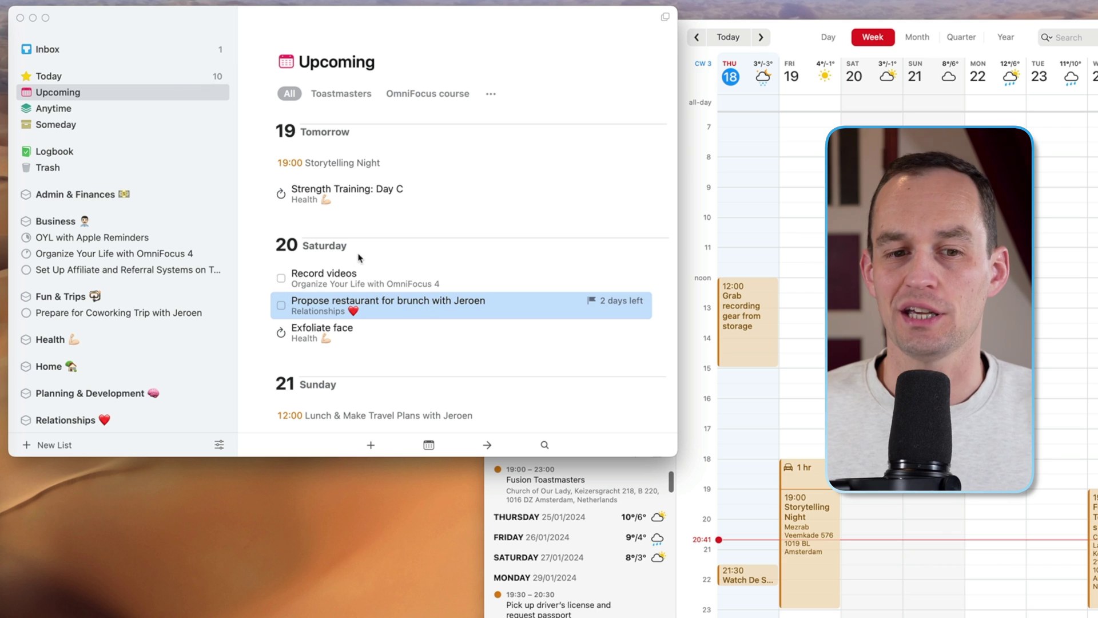
left_click(382, 280)
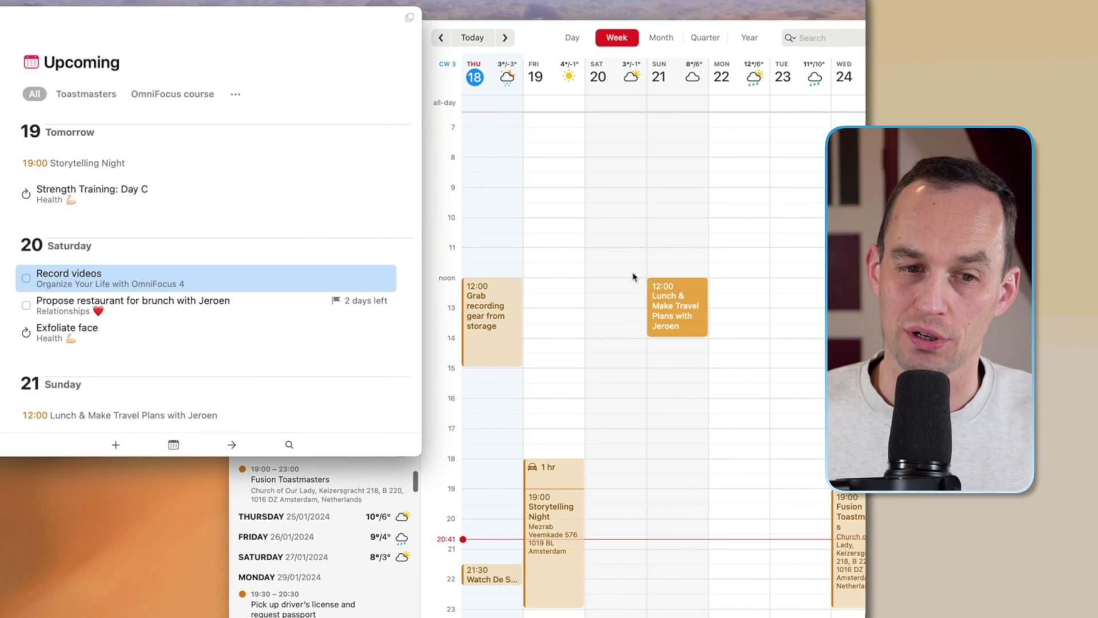
left_click(152, 197)
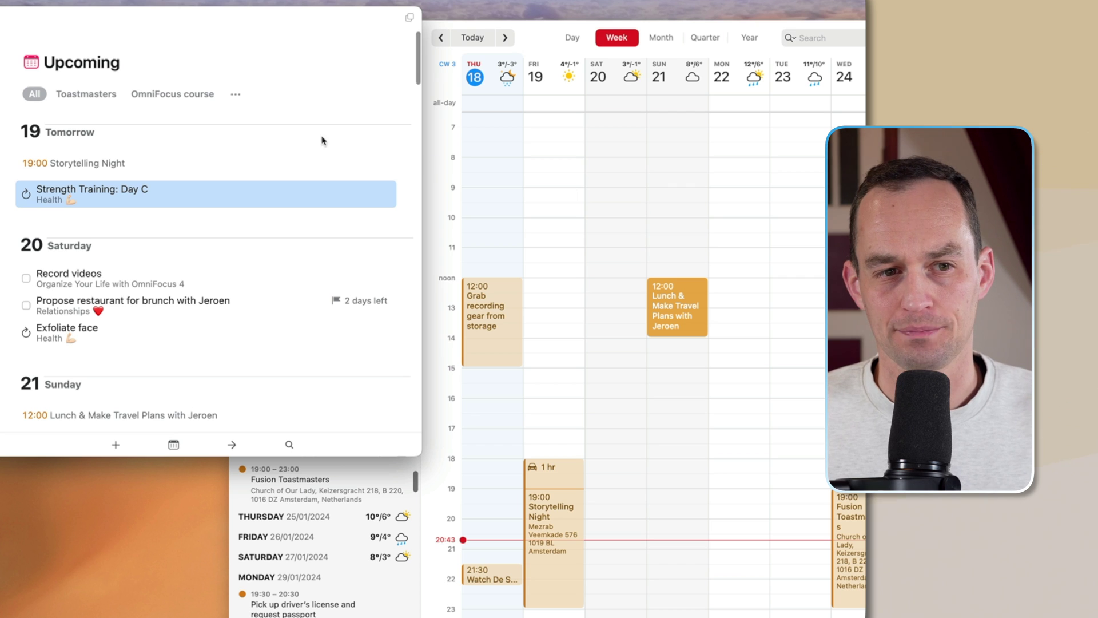
key("super+1")
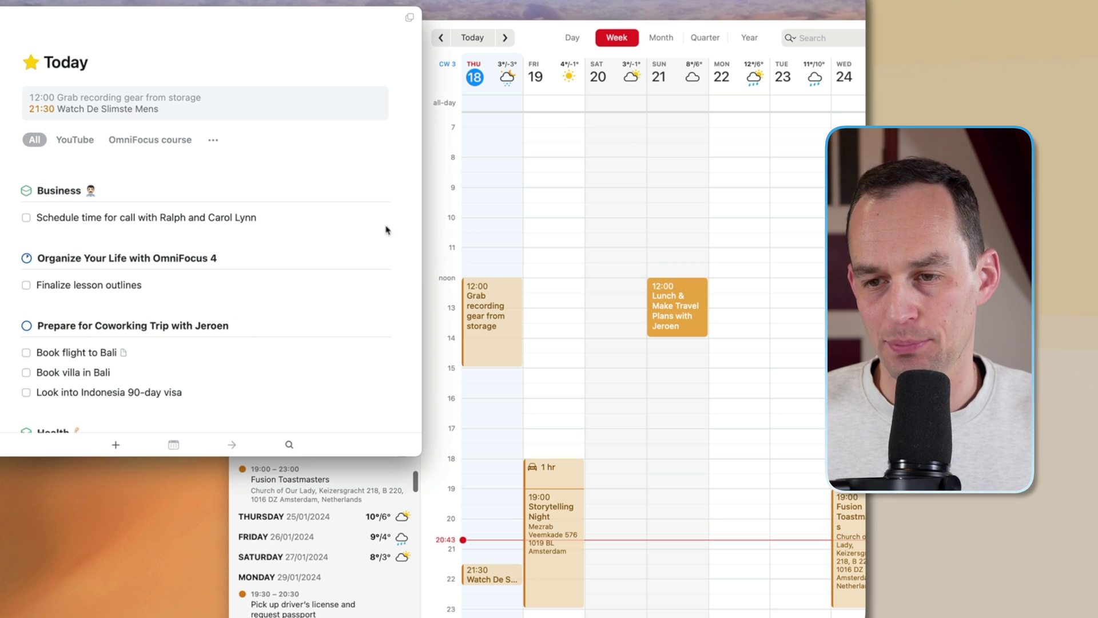
left_click(639, 269)
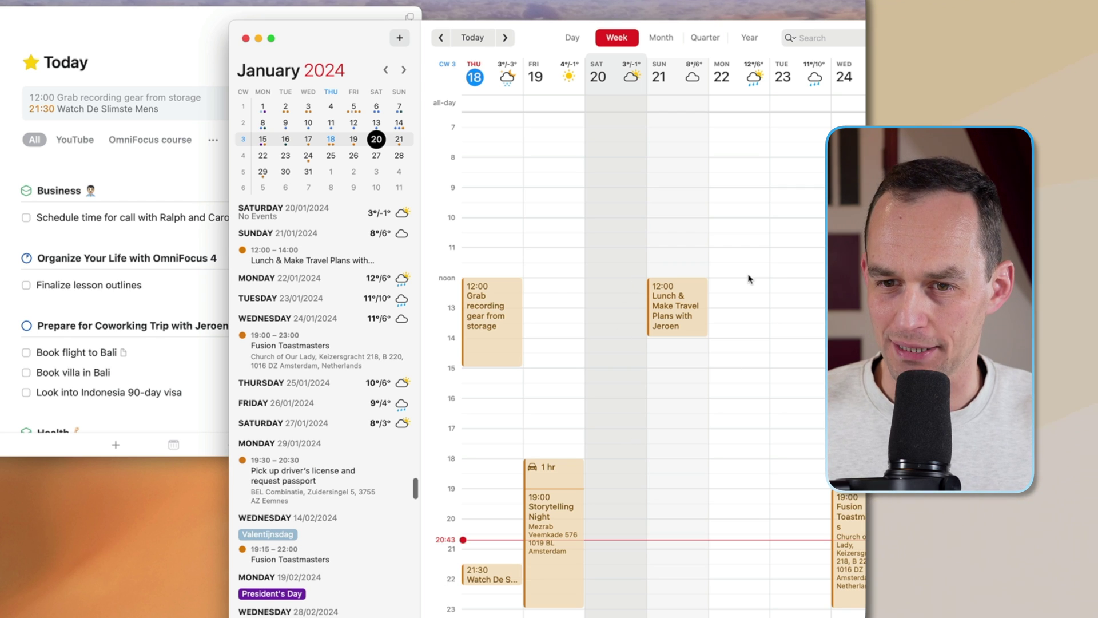
Step: Add a Monday 22 January 10:00 event 'Discuss potential affiliation for new OmniFocus course' and check its details
double_click(746, 223)
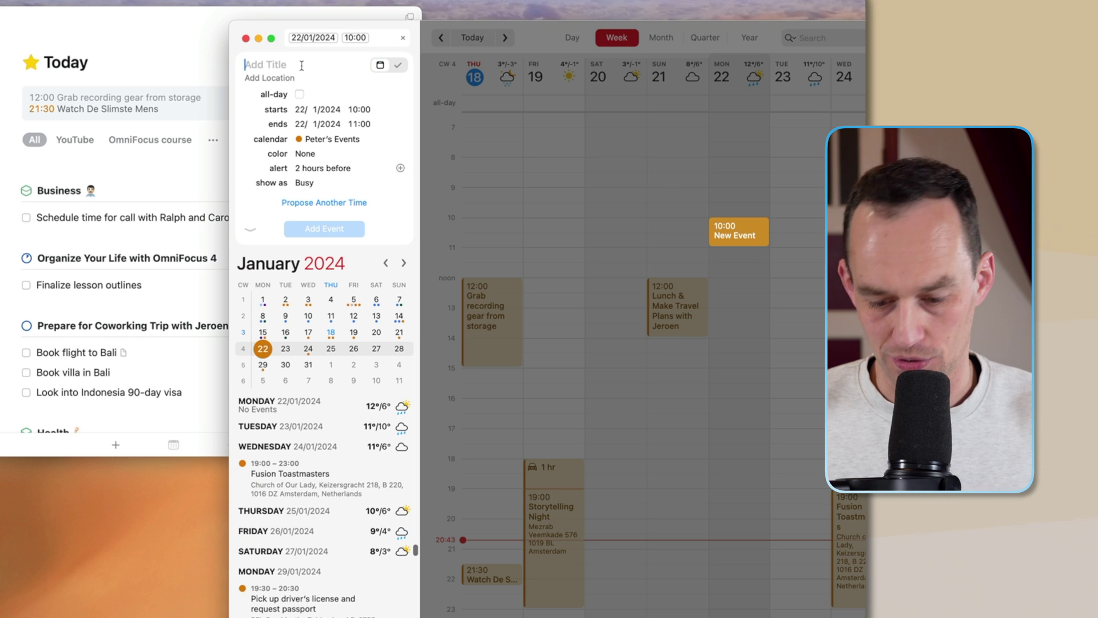
type("Discuss potential af")
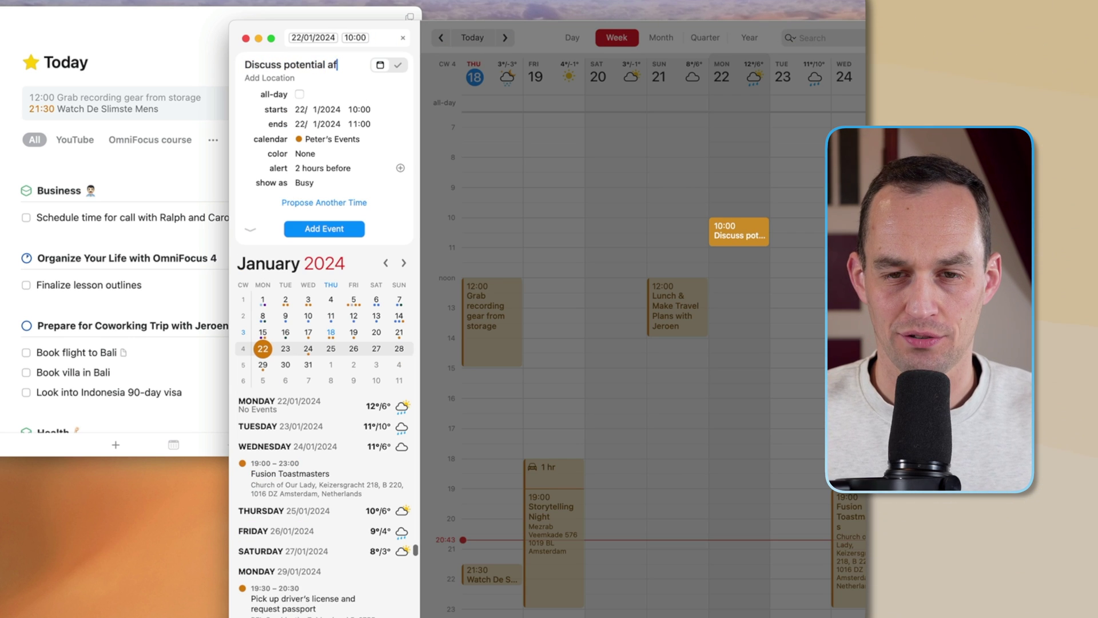
type("filiation for new OmniFocus course")
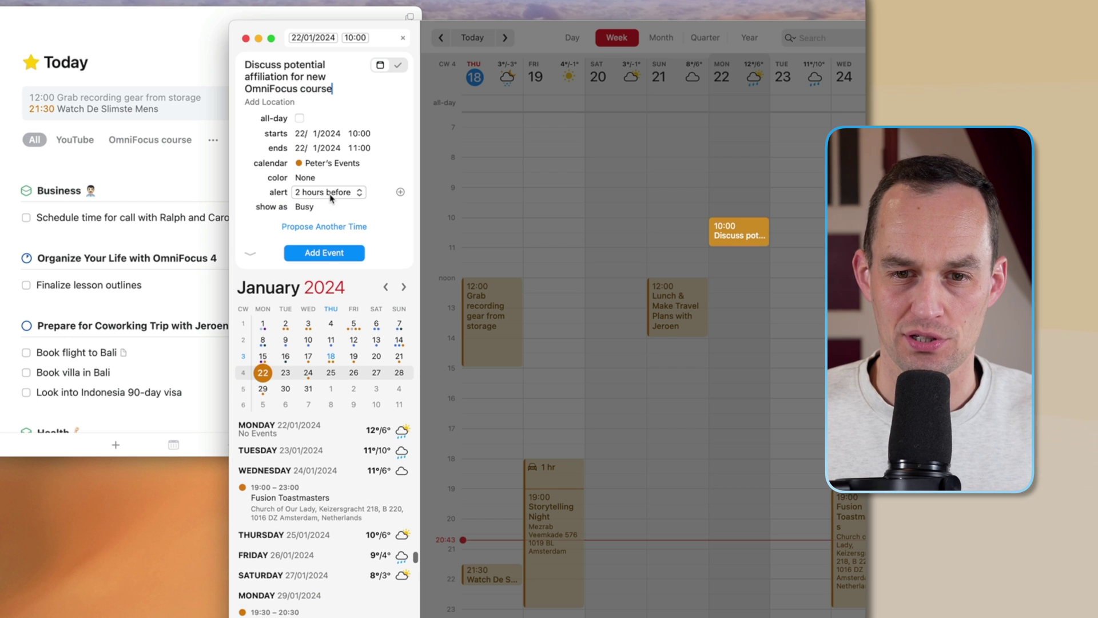
left_click(333, 256)
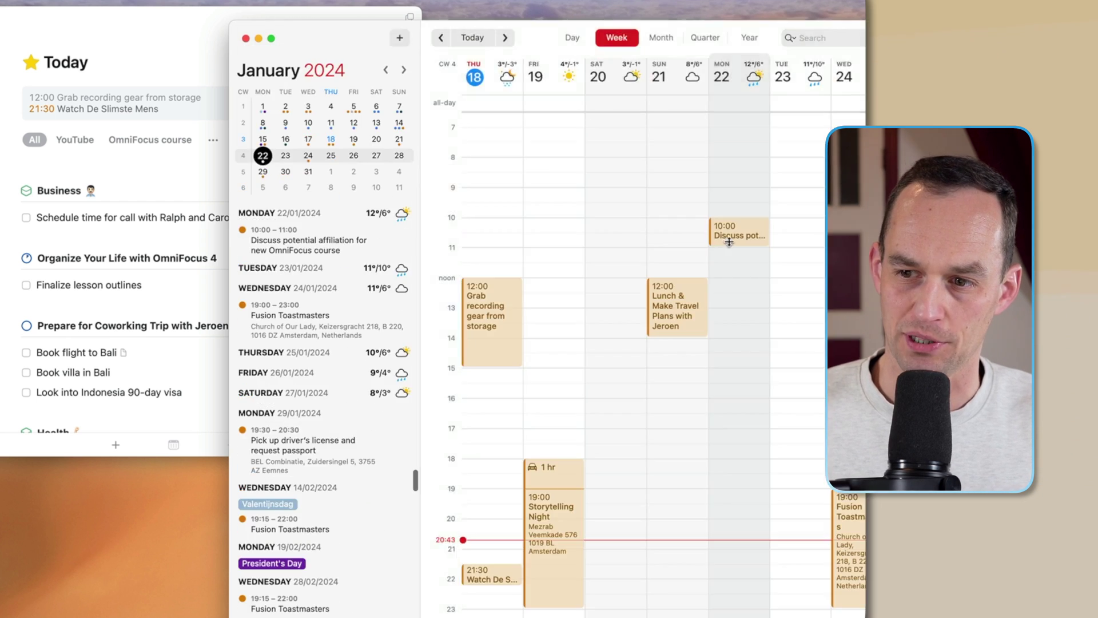
double_click(734, 236)
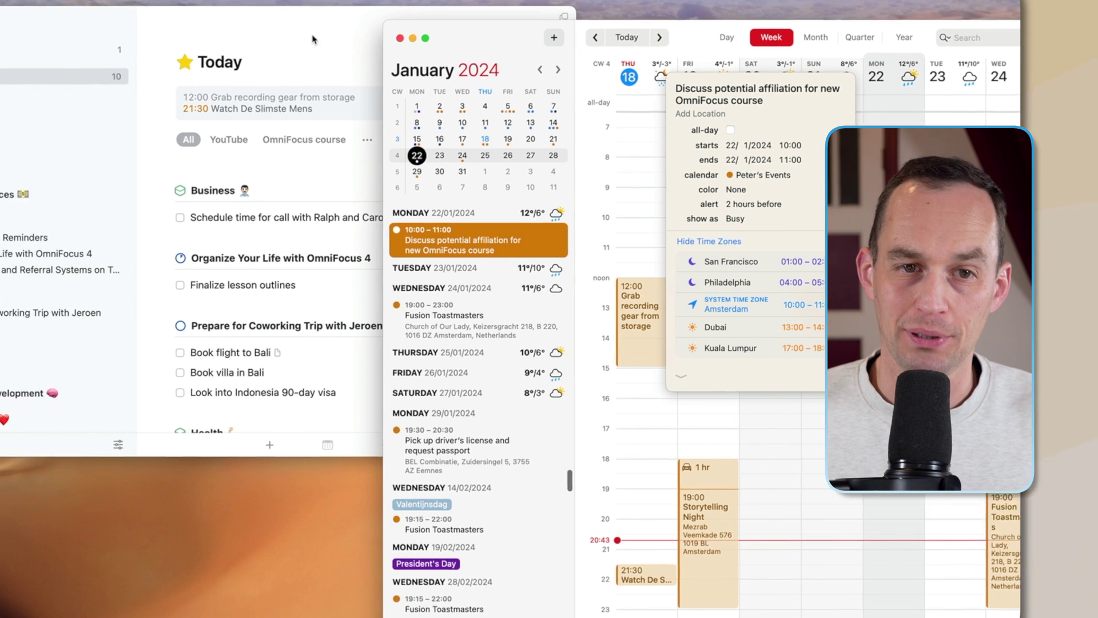
left_click(178, 112)
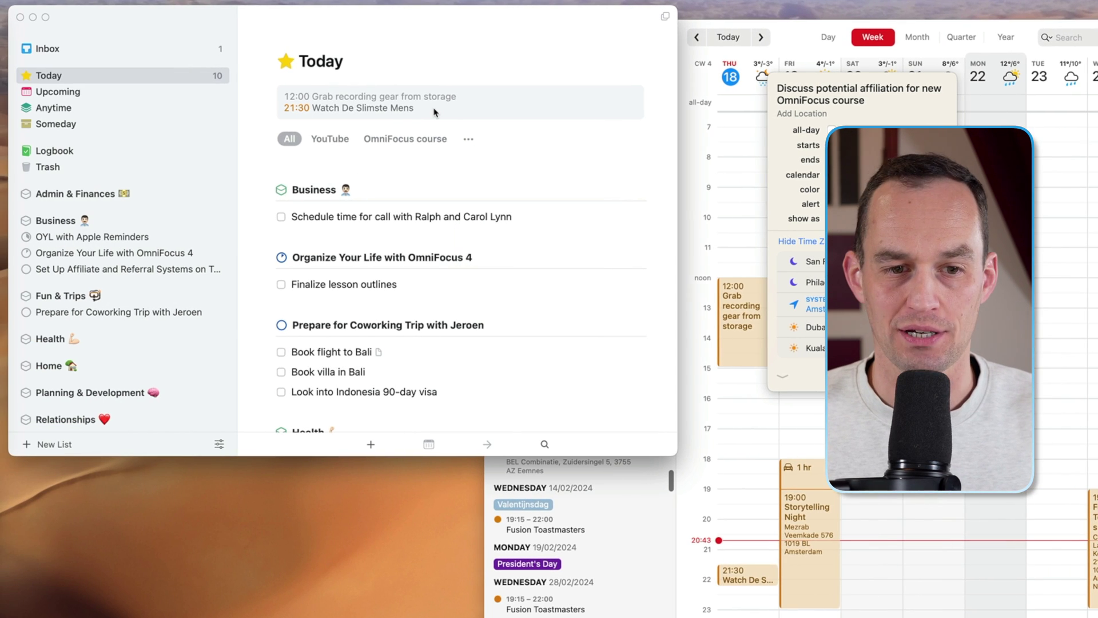
Step: Quick-add a Things to-do preparing for the OmniFocus 4 course affiliation discussion, deadline Jan 21, in Business
key("ctrl+space")
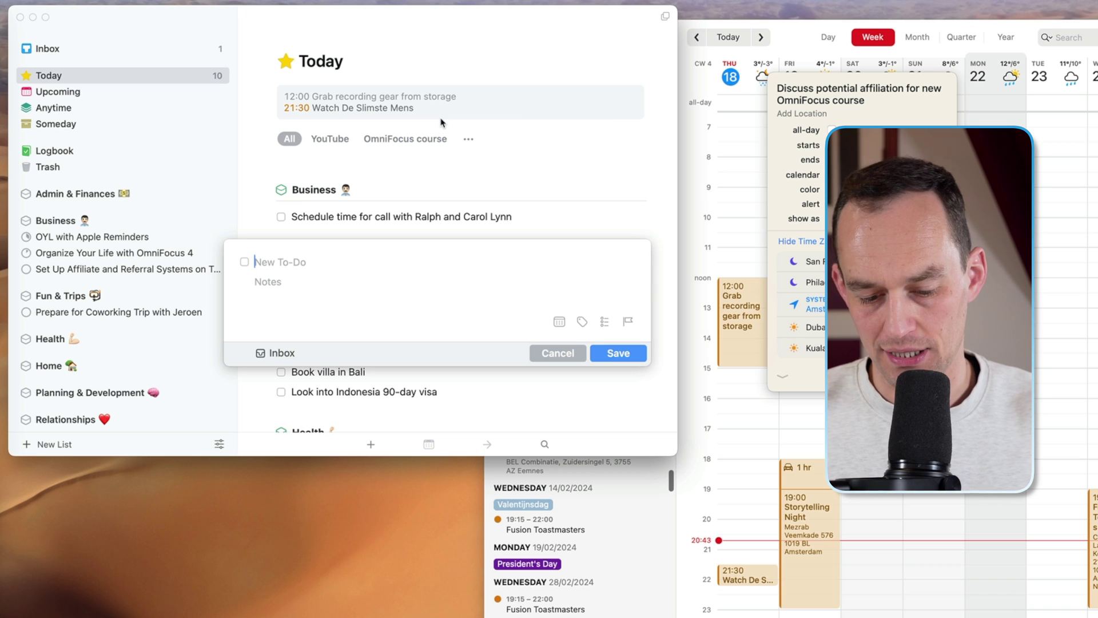
type("Prepare for discussion")
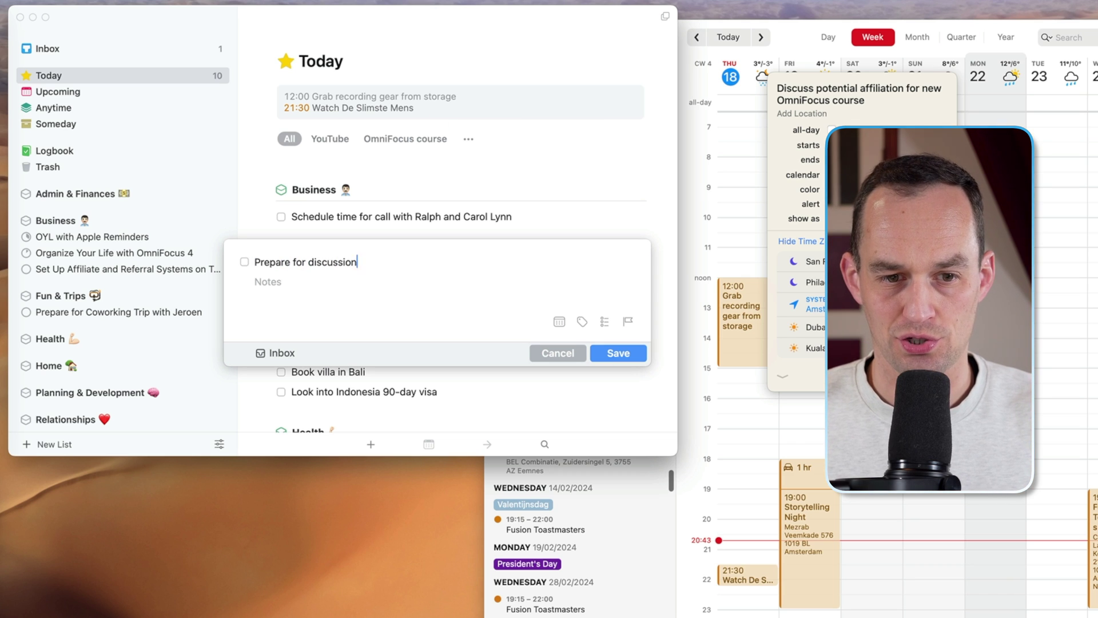
type(" with Joe about potential OmniF")
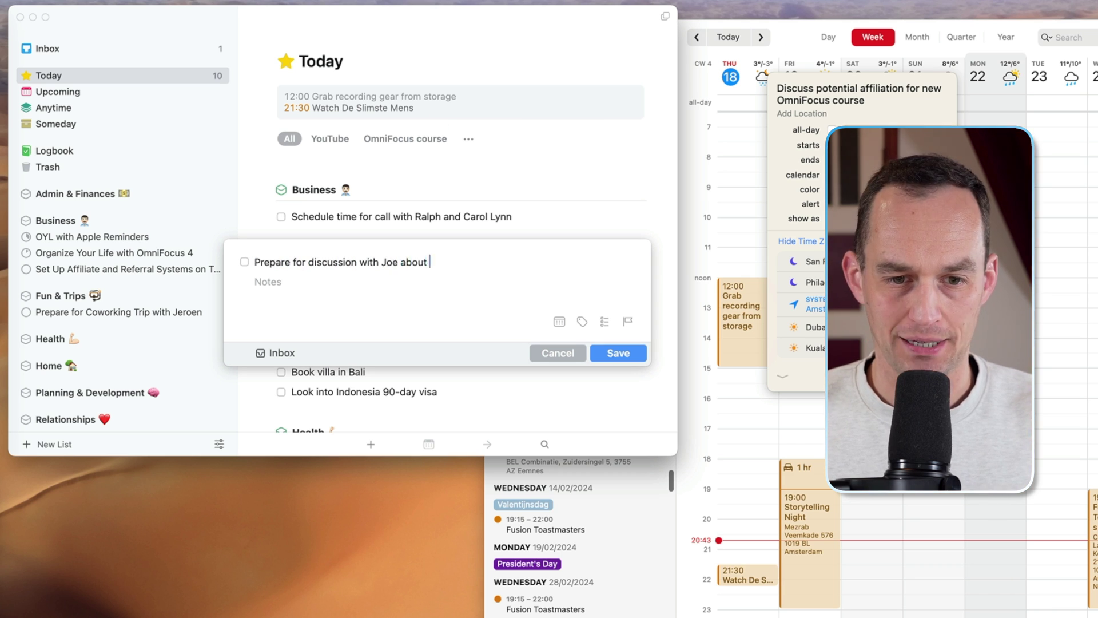
type("ocus 4 course affiliatino")
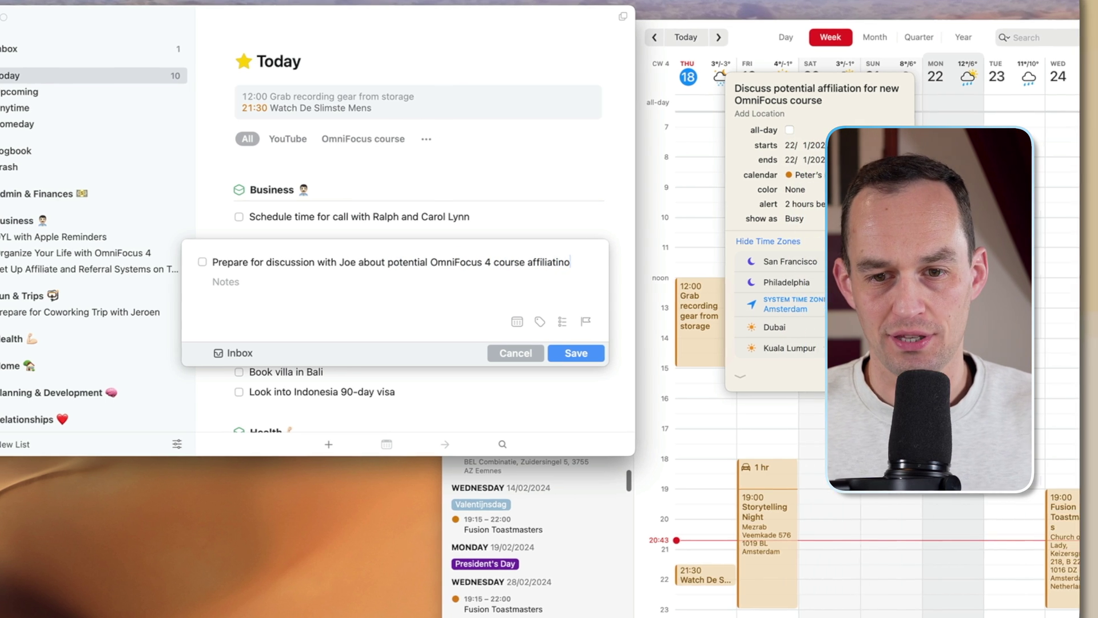
key("BackSpace")
key("BackSpace")
type("on")
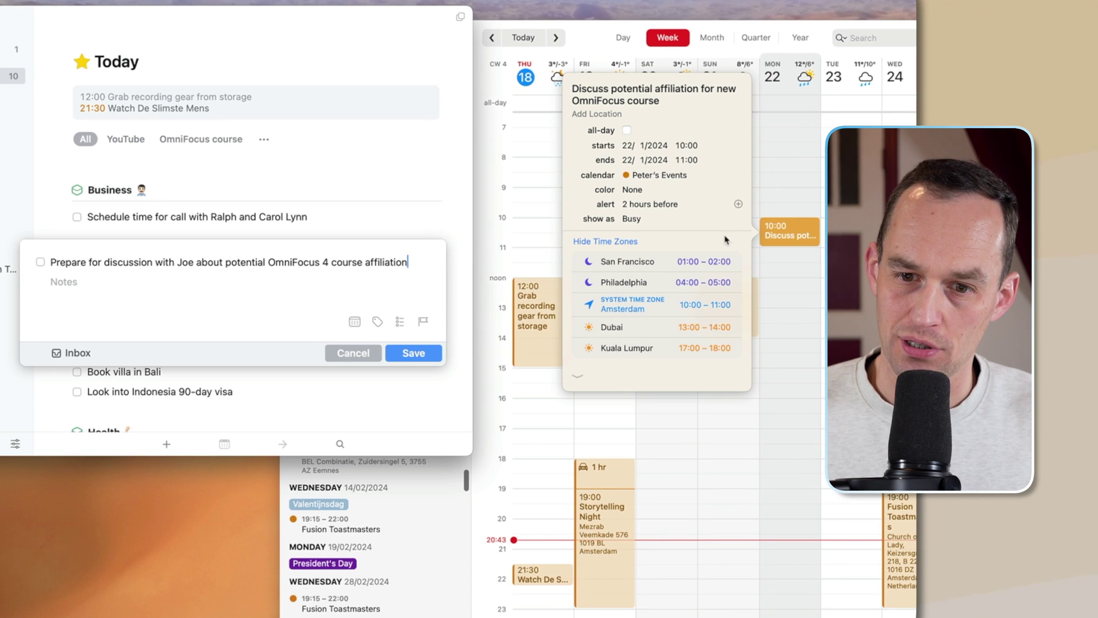
left_click(423, 321)
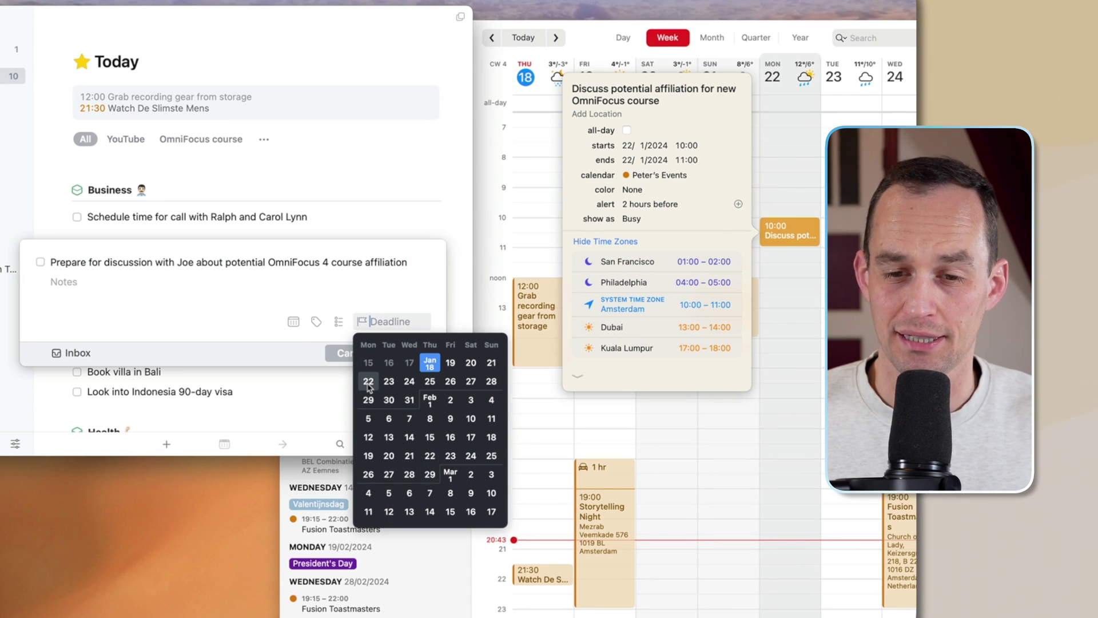
left_click(491, 364)
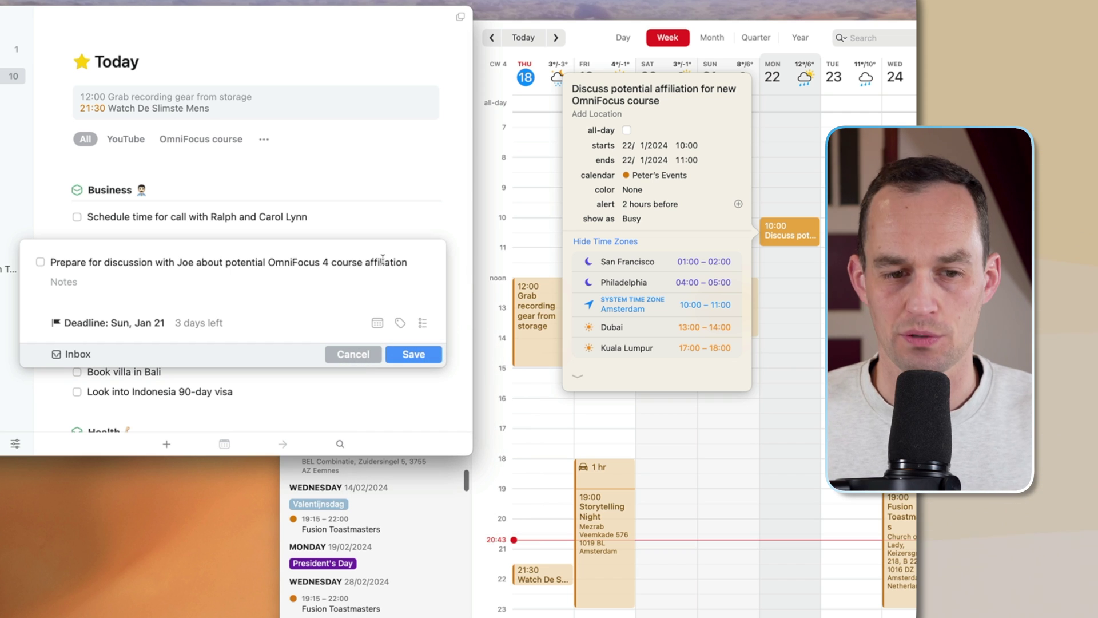
left_click(80, 354)
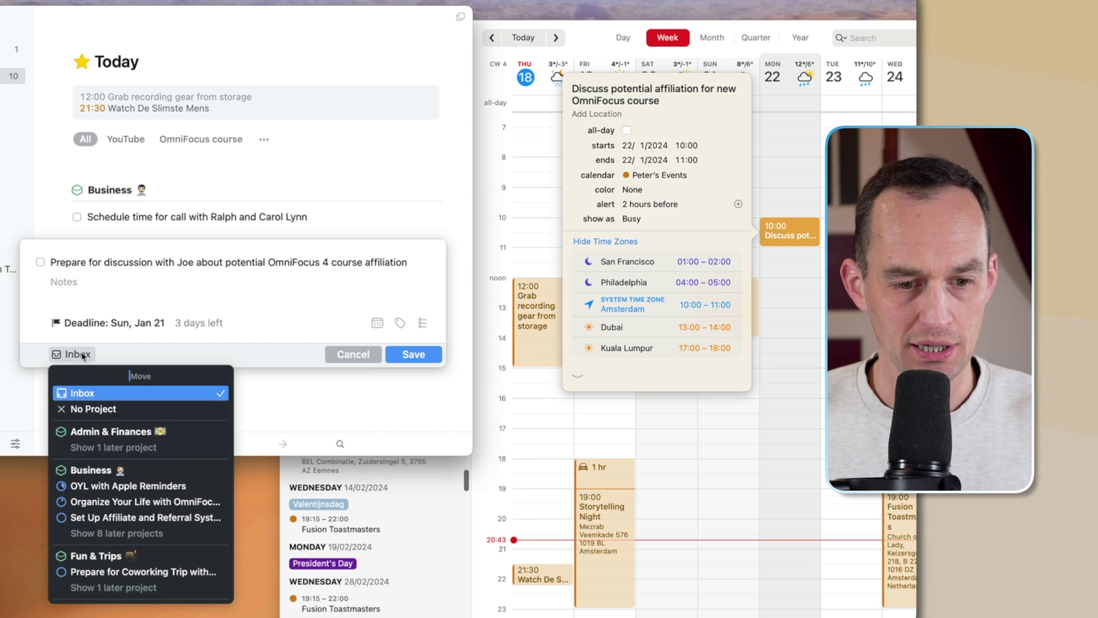
left_click(90, 469)
left_click(392, 360)
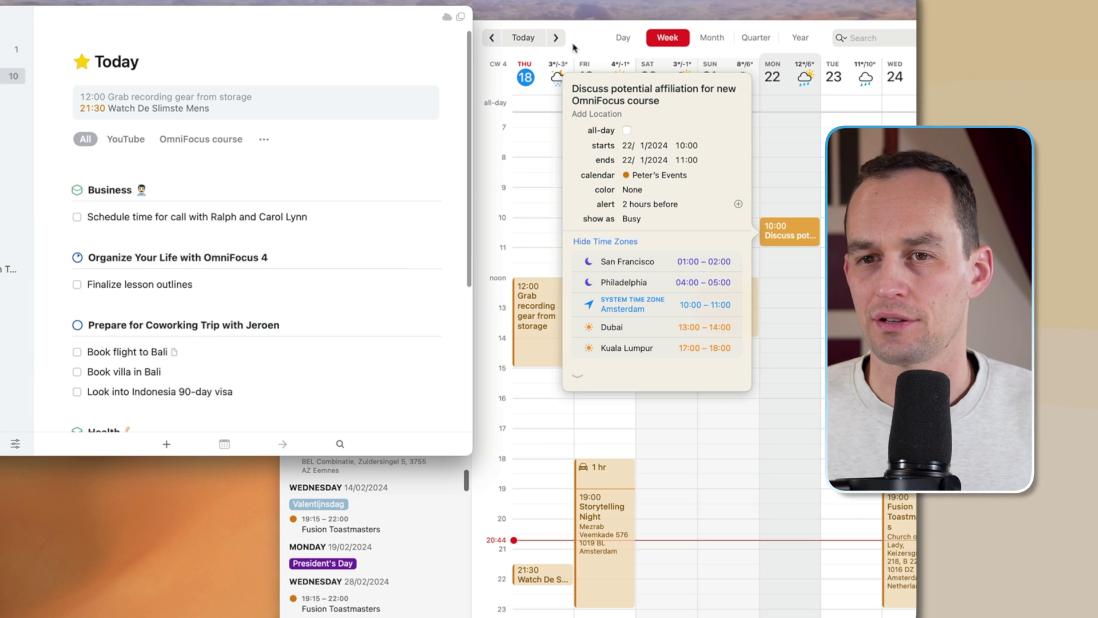
Step: Close the event popover in Fantastical's mini calendar, hide Things, and open Todoist's 7-task Today list
key("ctrl+alt+space")
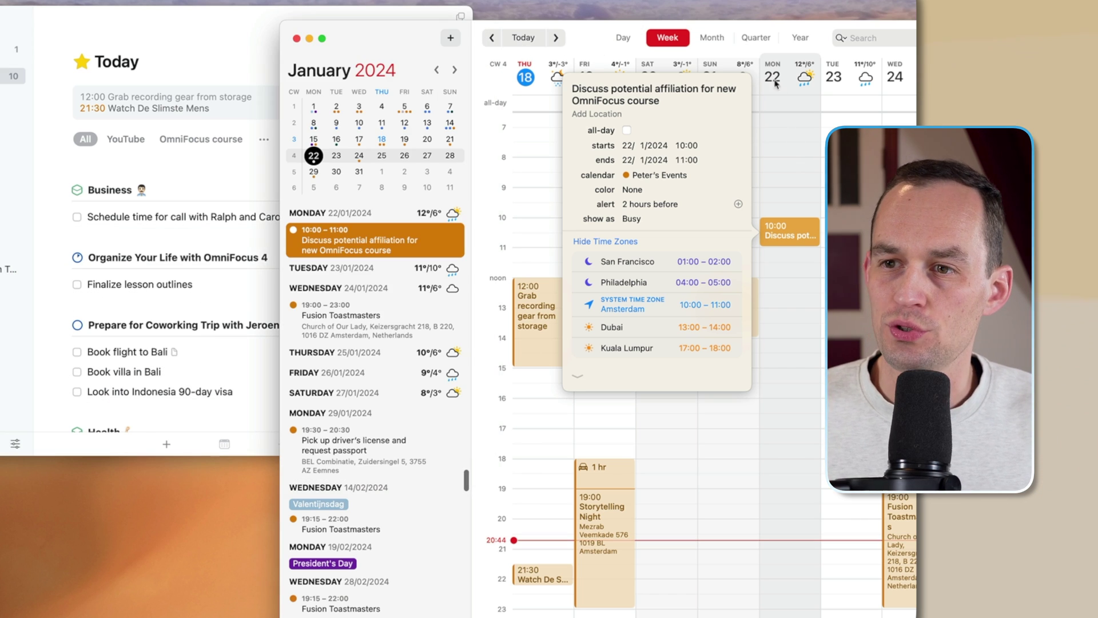
left_click(786, 32)
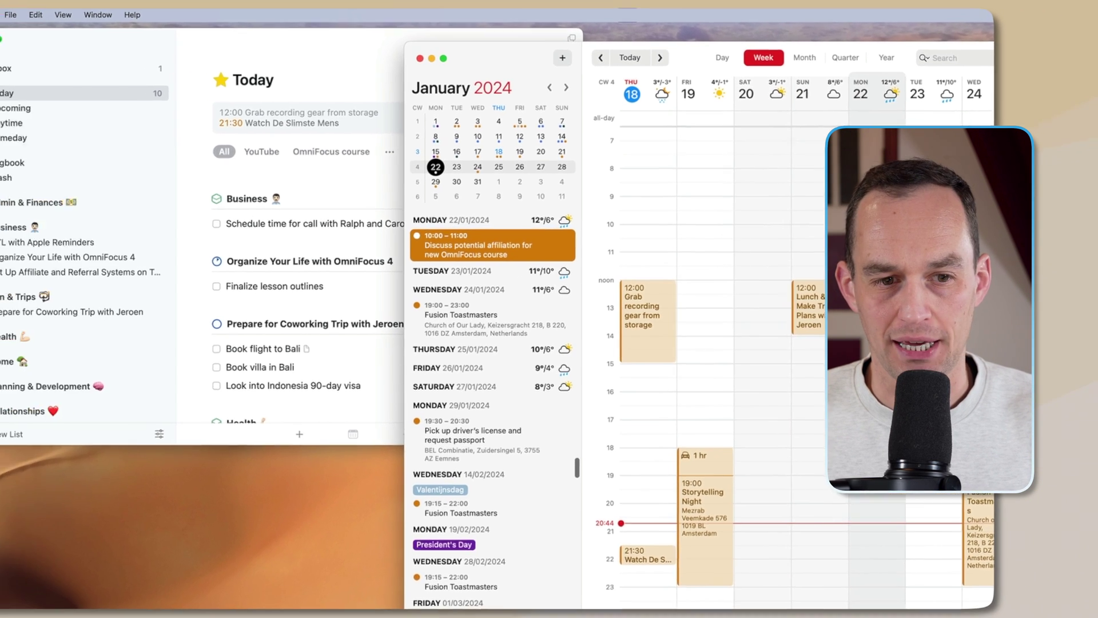
key("super+alt+h")
left_click(24, 216)
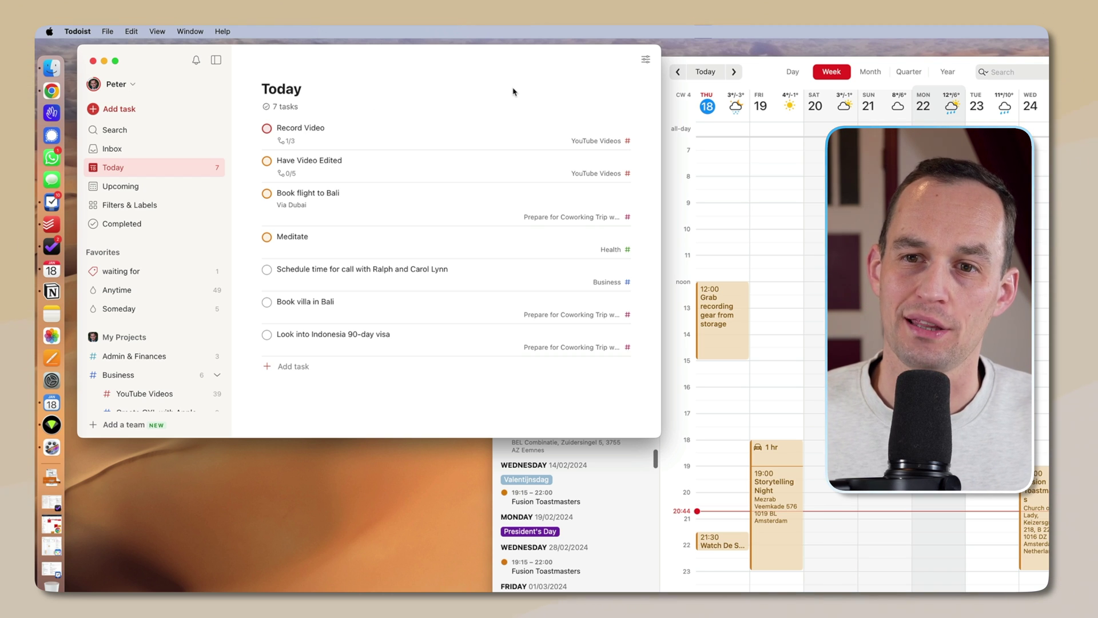
left_click(760, 76)
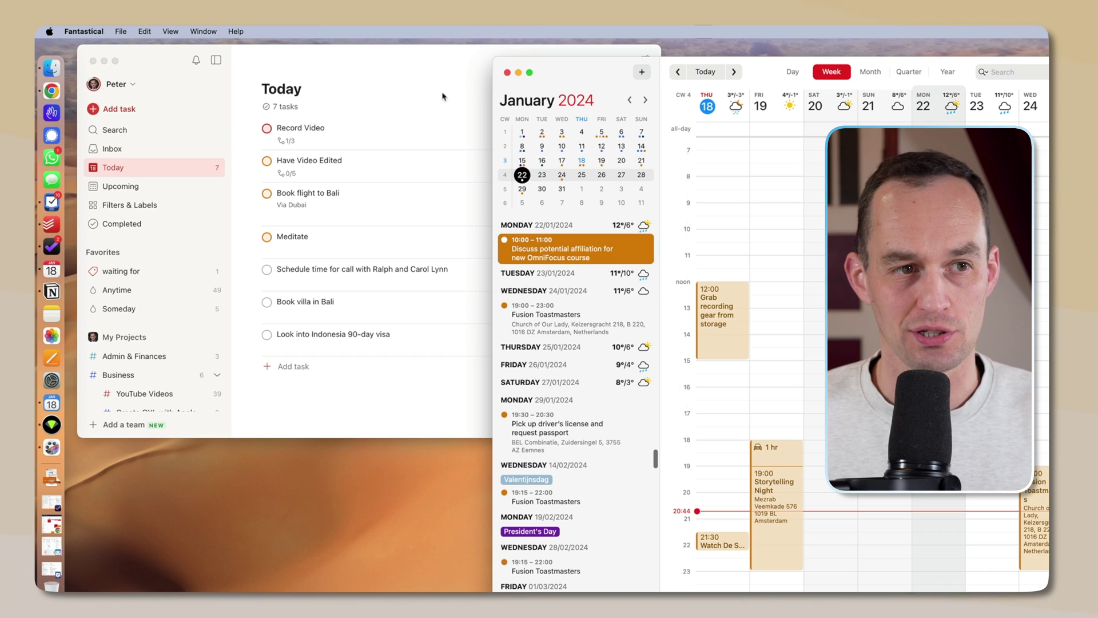
Step: Enable the Todoist account under Fantastical Settings > Accounts and close the Settings window
left_click(85, 32)
left_click(96, 65)
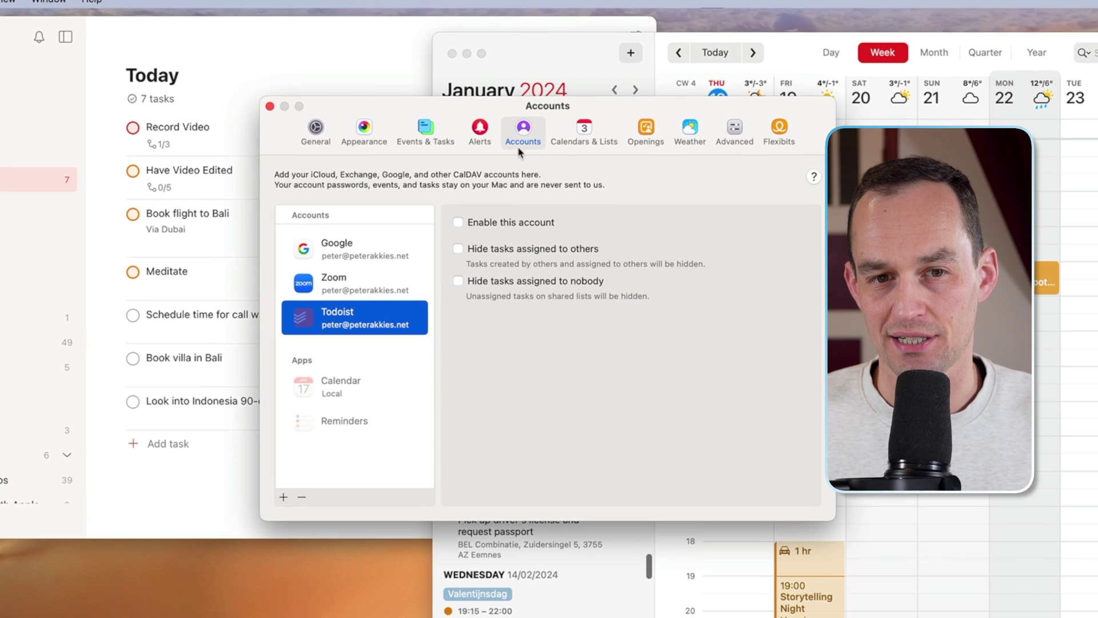
left_click(458, 222)
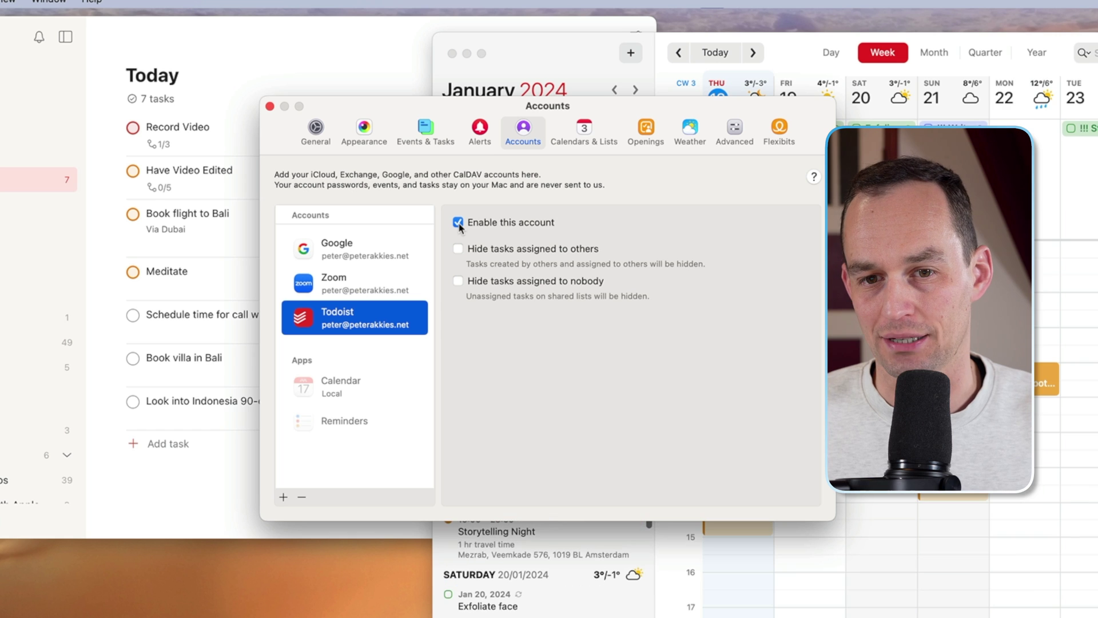
left_click(252, 103)
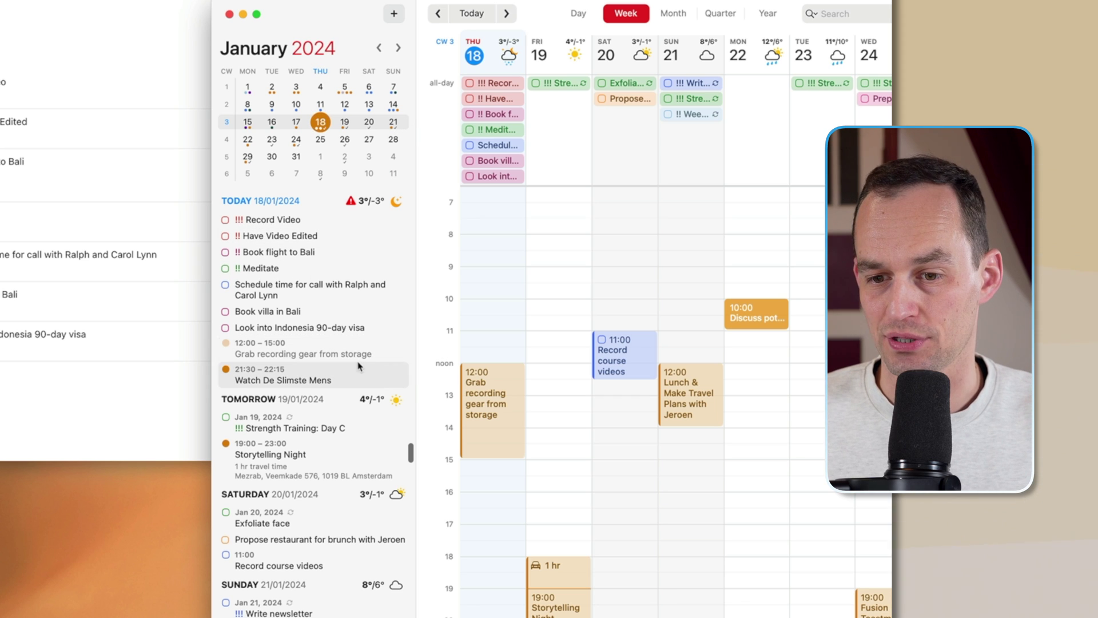
scroll(506, 309, "down", 2)
Step: Show Thursday 18 January in Fantastical's day view and inspect the Grab recording gear from storage event
scroll(491, 419, "down", 5)
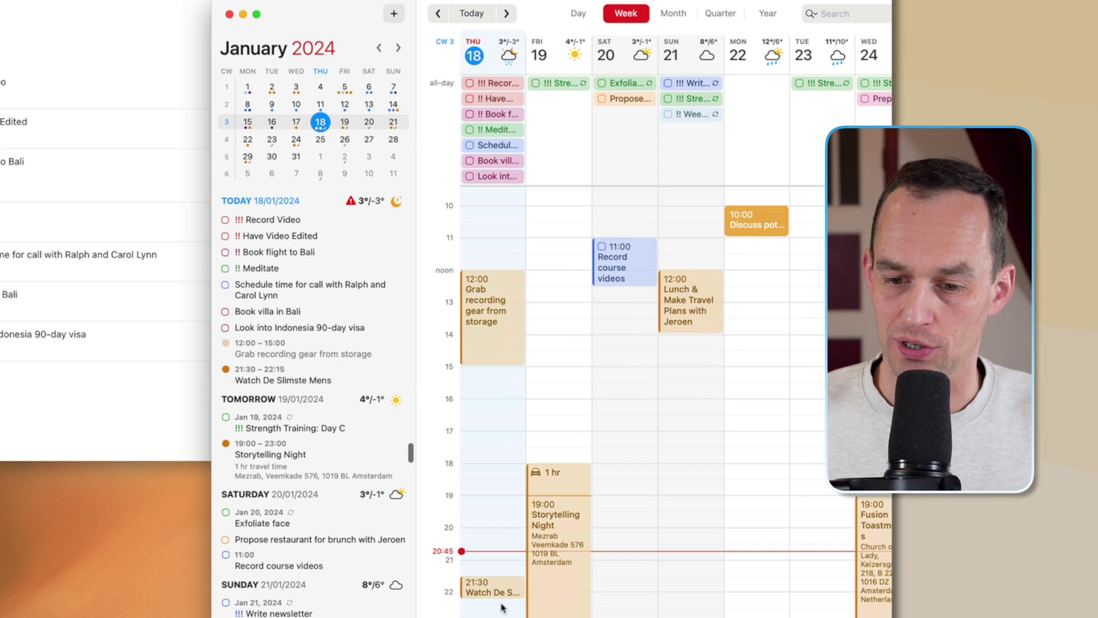
scroll(538, 389, "up", 8)
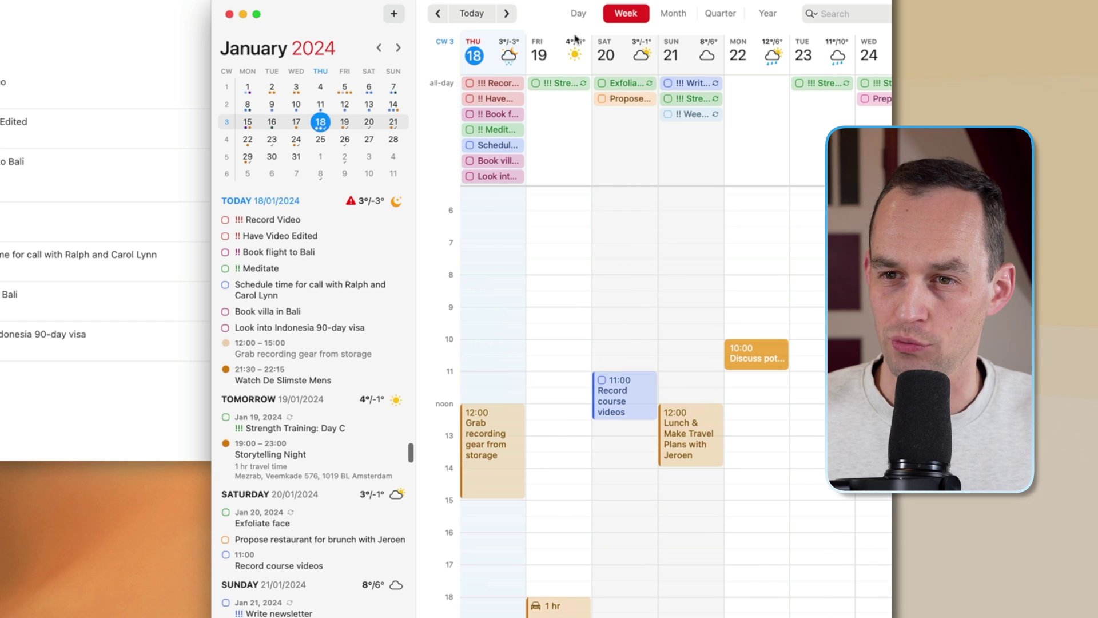
left_click(580, 16)
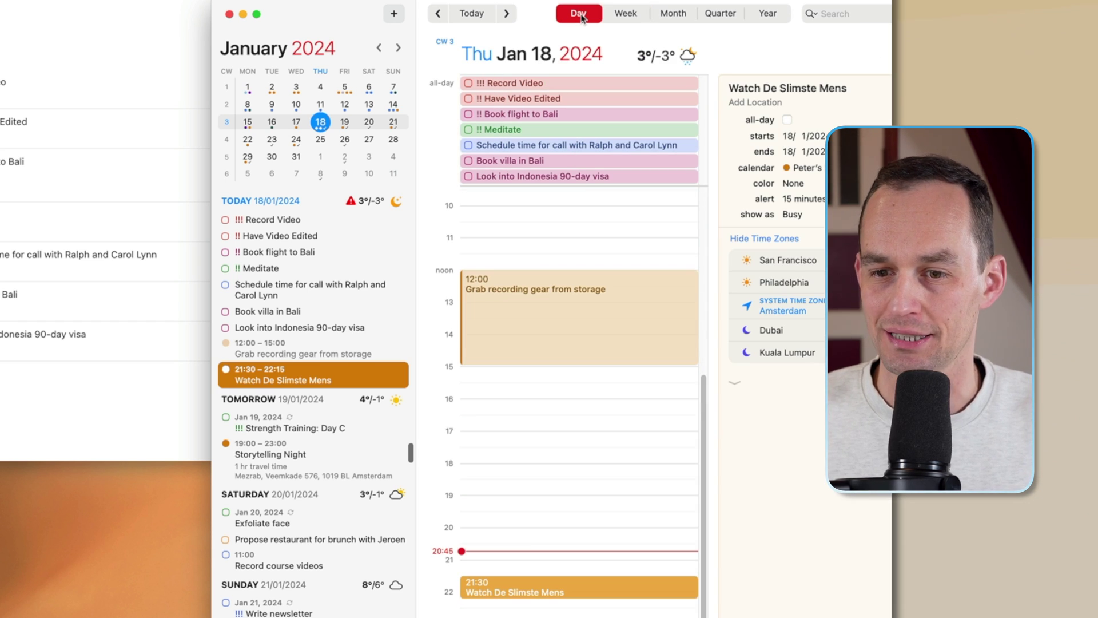
left_click(557, 291)
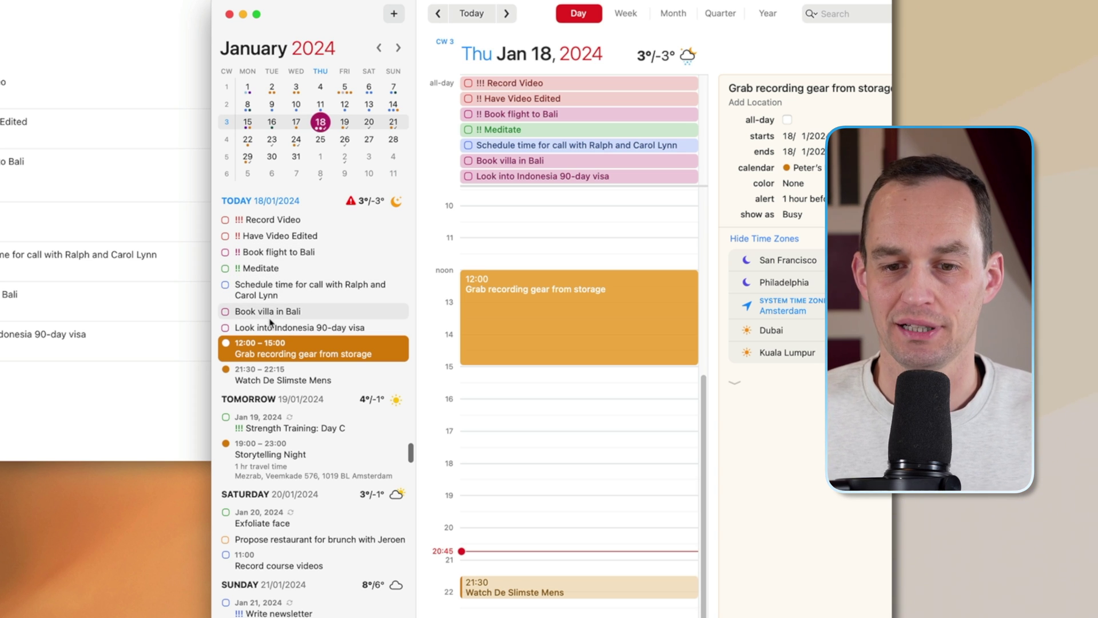
left_click(48, 33)
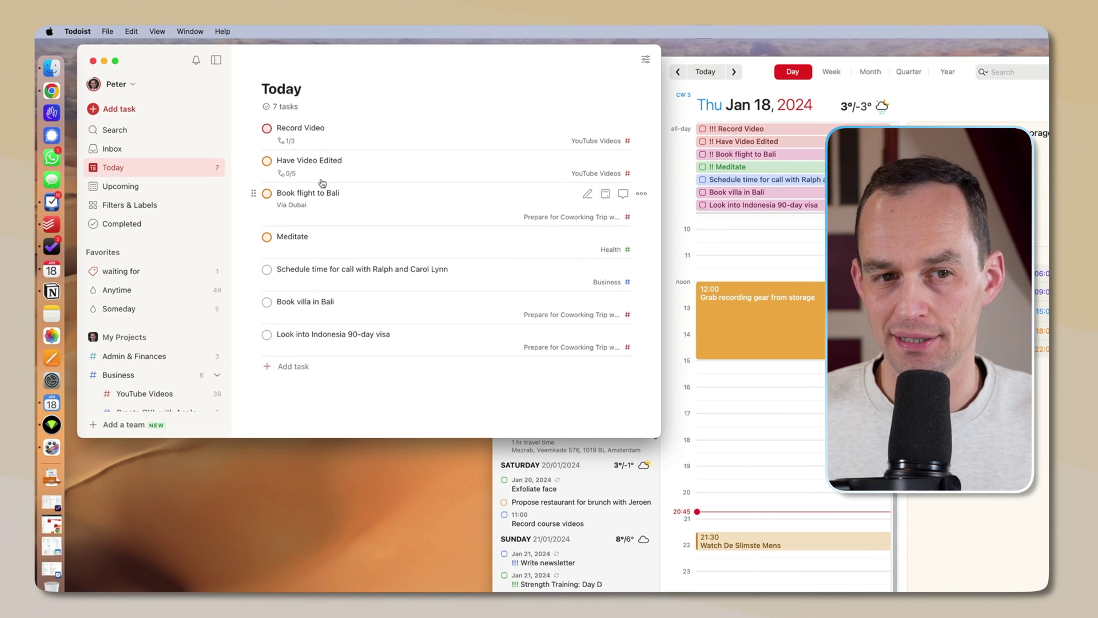
Step: Switch Fantastical to week view and open Todoist's Upcoming board for January 2024
left_click(753, 71)
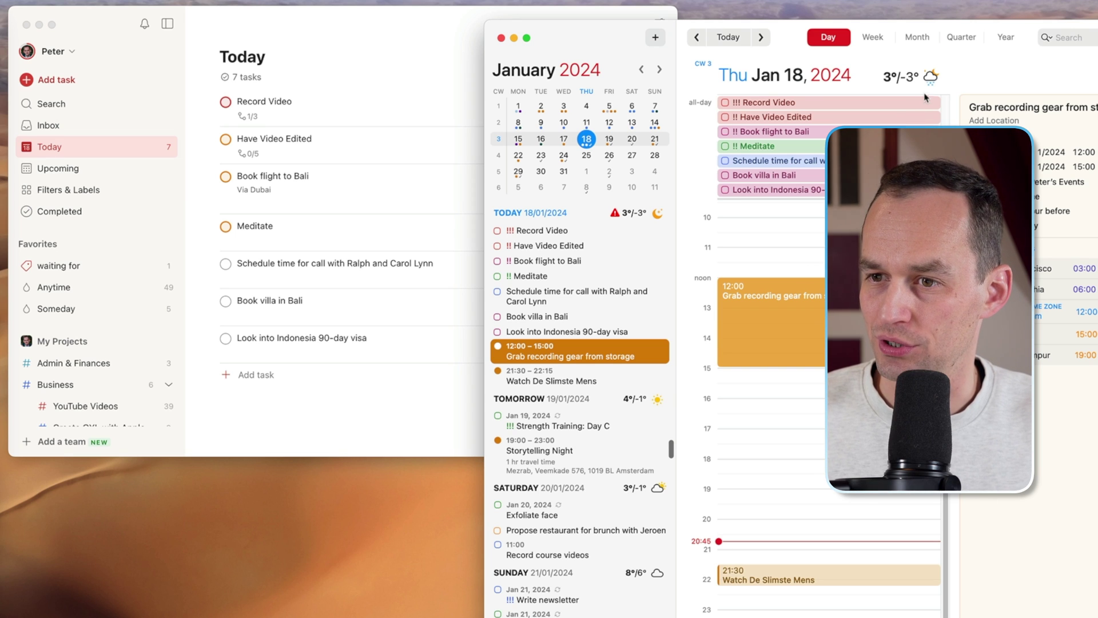
left_click(883, 42)
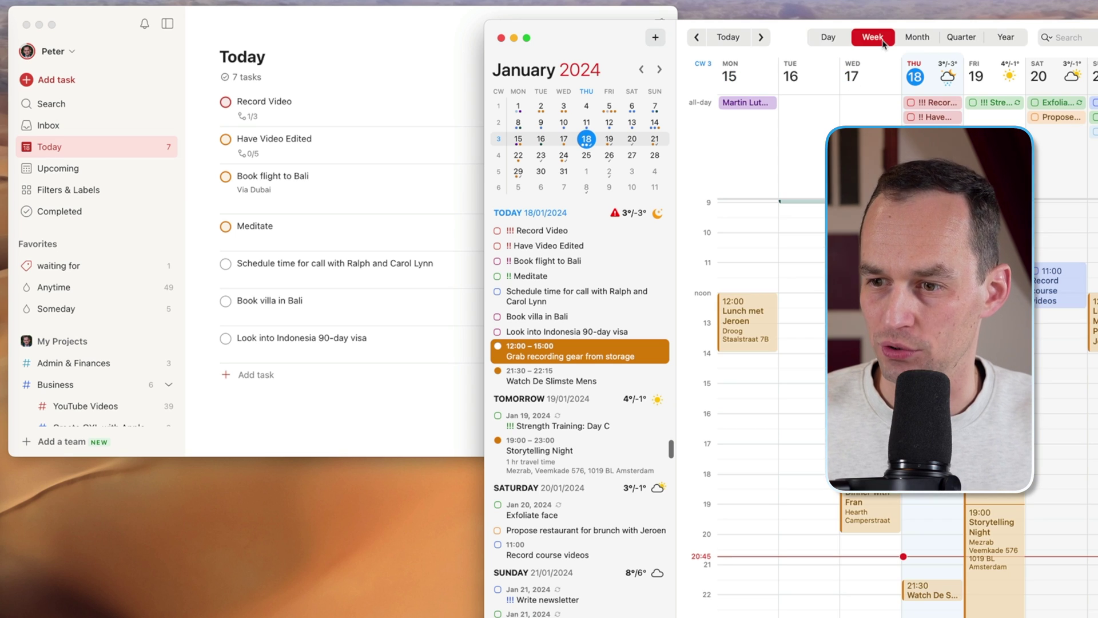
left_click(80, 148)
left_click(80, 169)
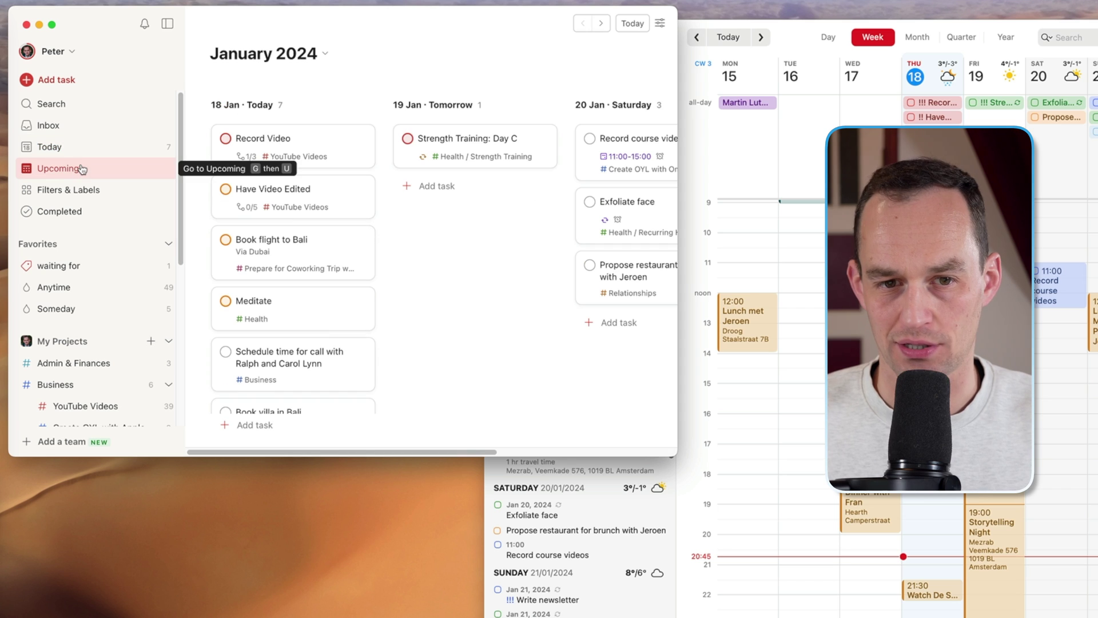
left_click_drag(437, 451, 596, 444)
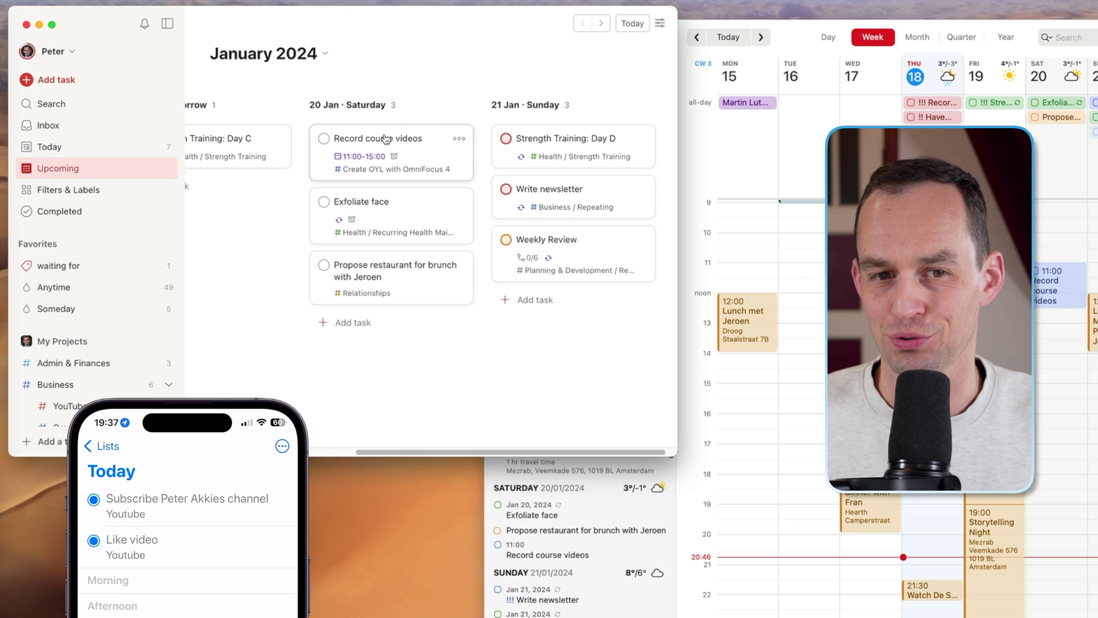
mouse_move(342, 166)
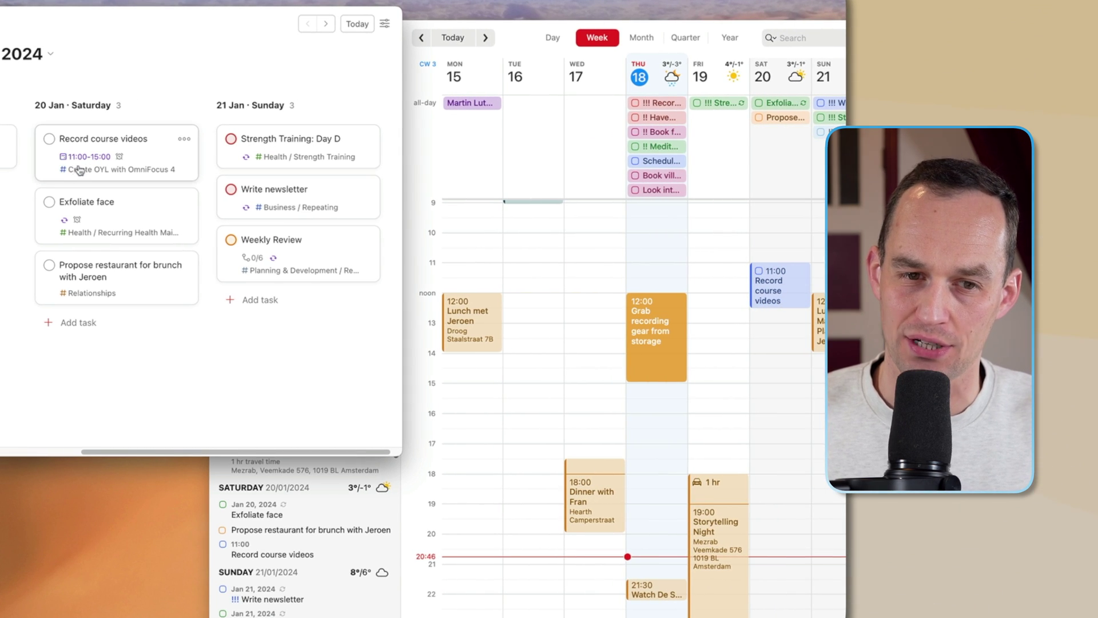
Step: Compare Saturday's 11:00 Record course videos and Thursday's Grab recording gear between Fantastical and Todoist
left_click(781, 288)
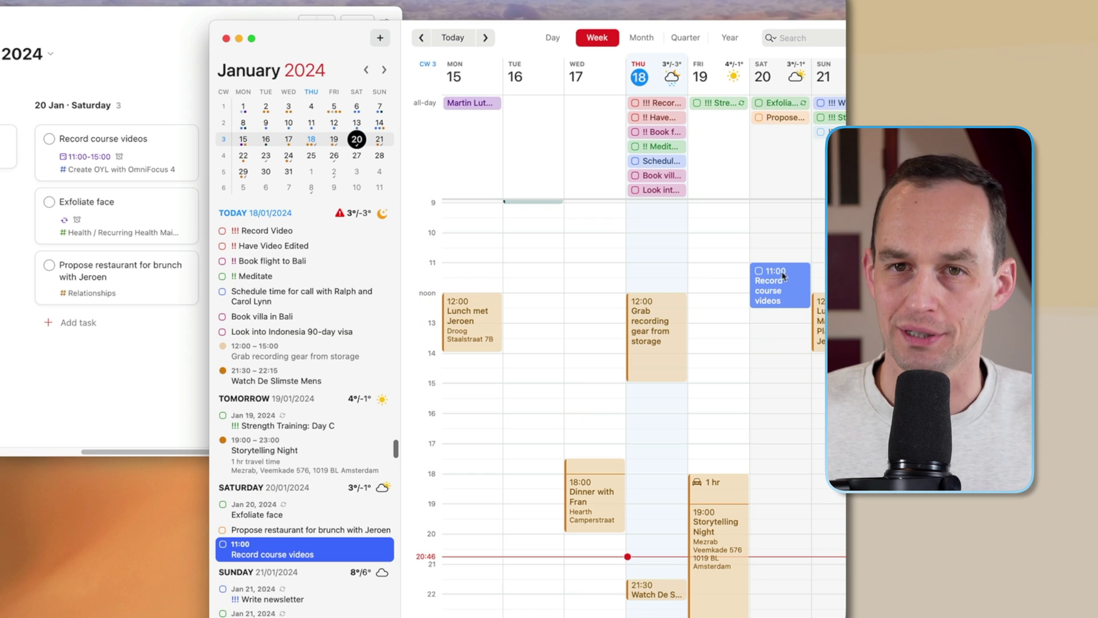
left_click(100, 162)
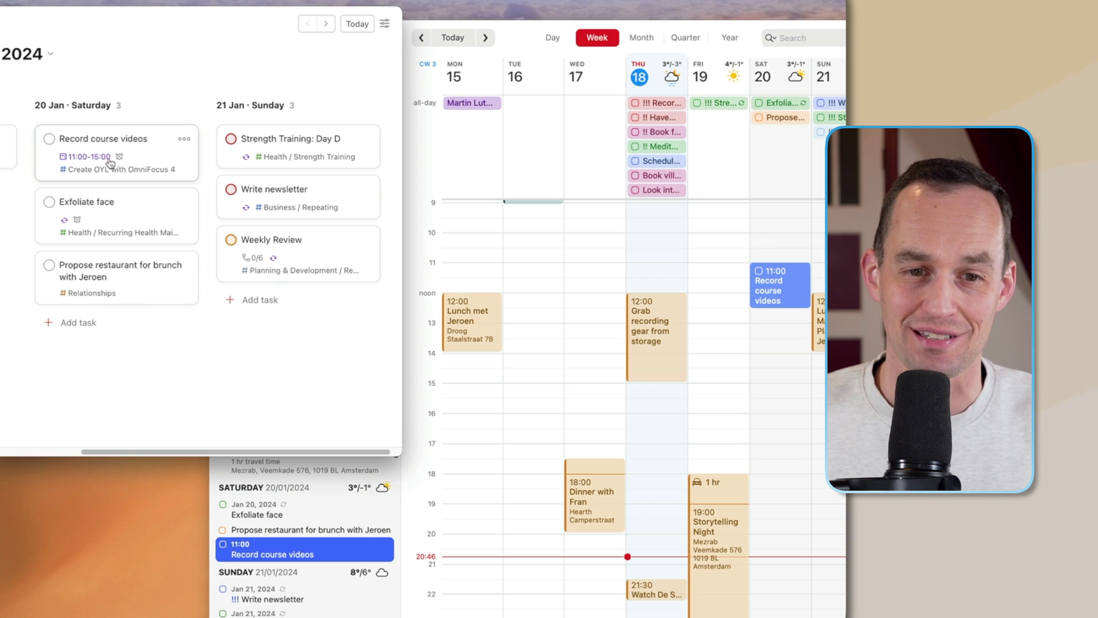
mouse_move(90, 166)
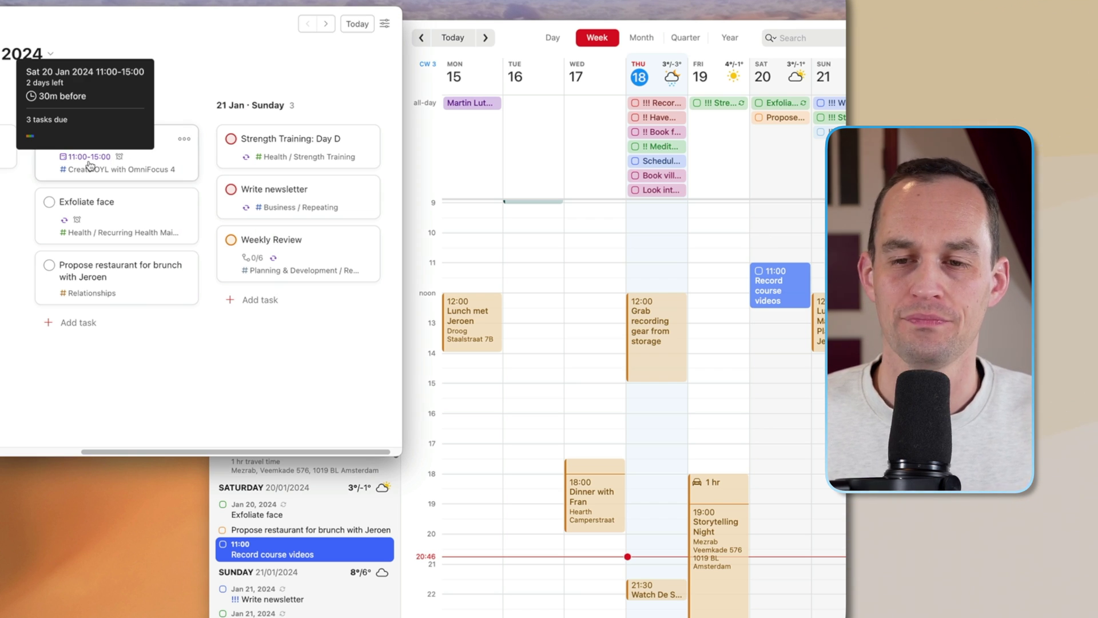
left_click(544, 53)
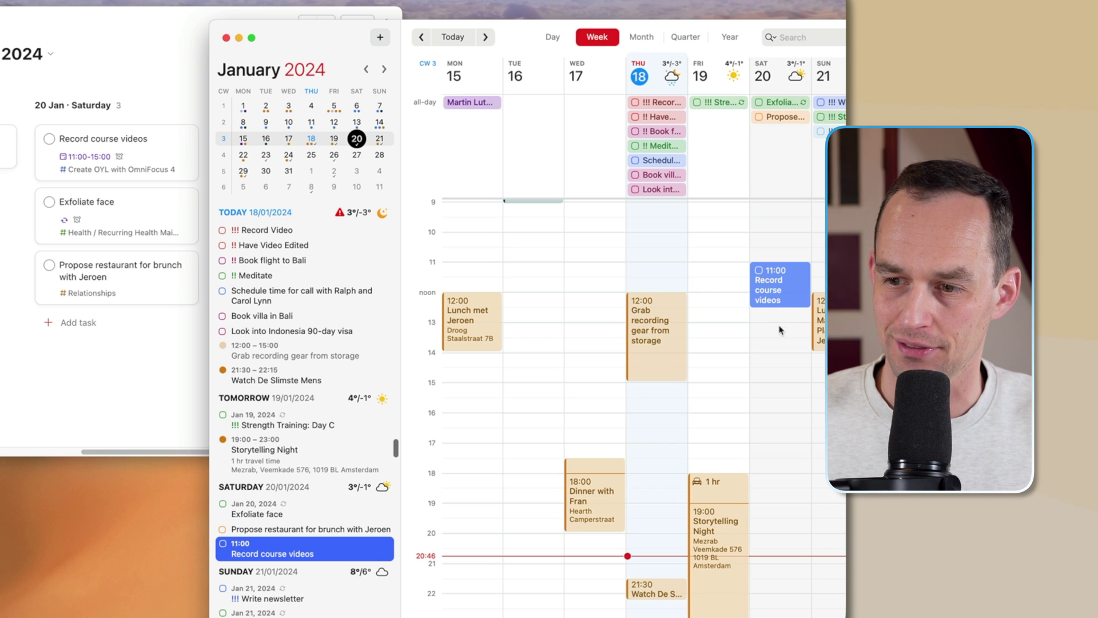
left_click(115, 65)
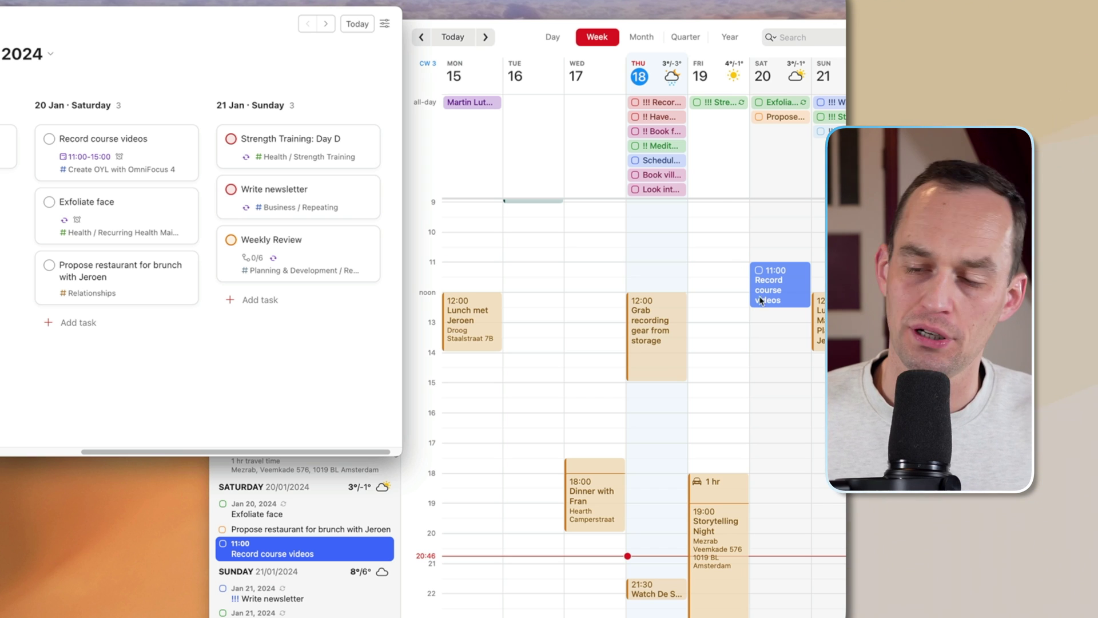
left_click(789, 258)
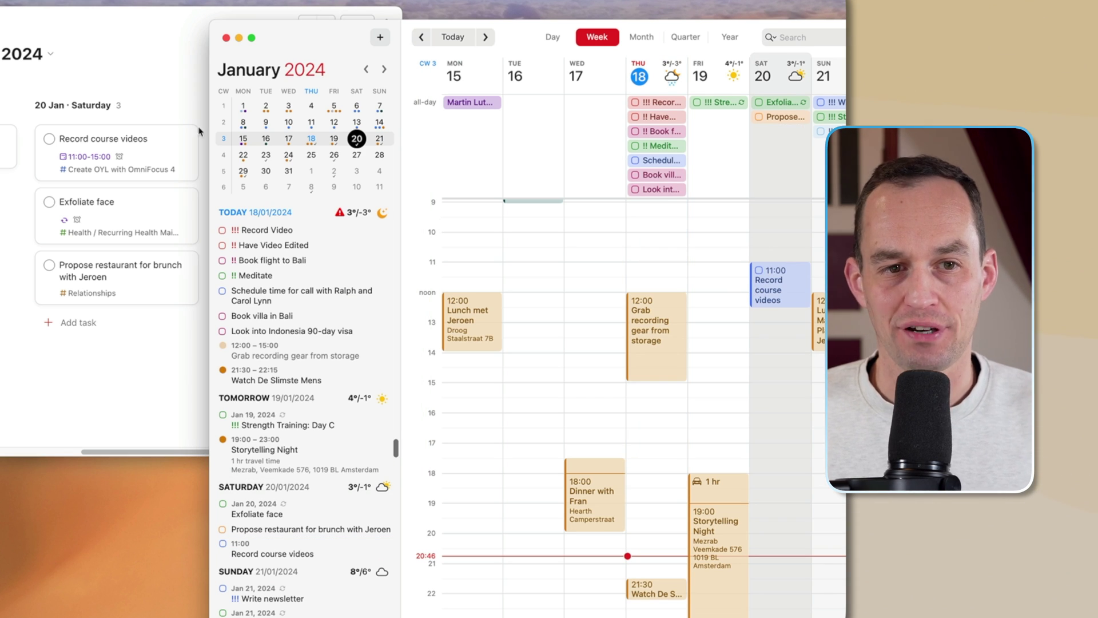
left_click(670, 331)
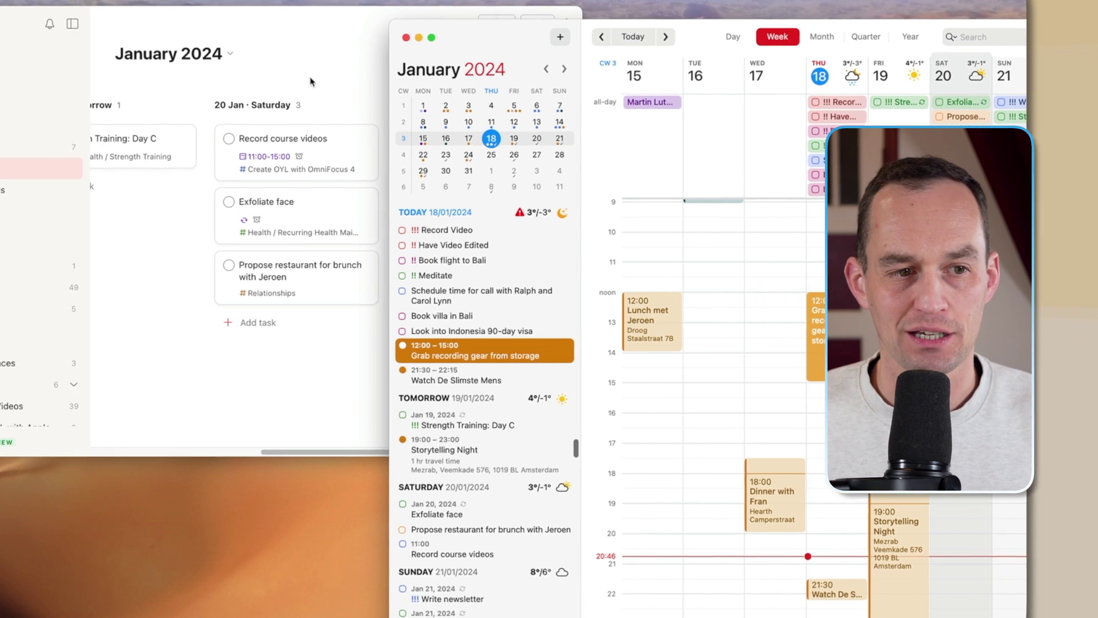
left_click(74, 143)
Step: Add the Todoist task 'Grab recording gear from storage today noon #Home' and confirm it in Fantastical
left_click(74, 146)
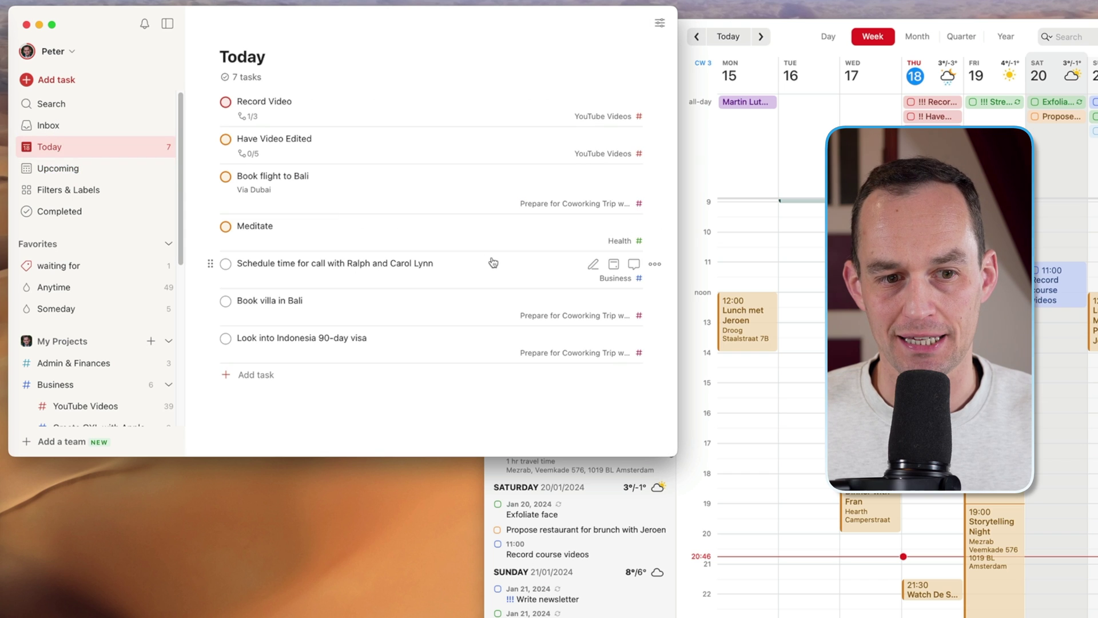
left_click(258, 376)
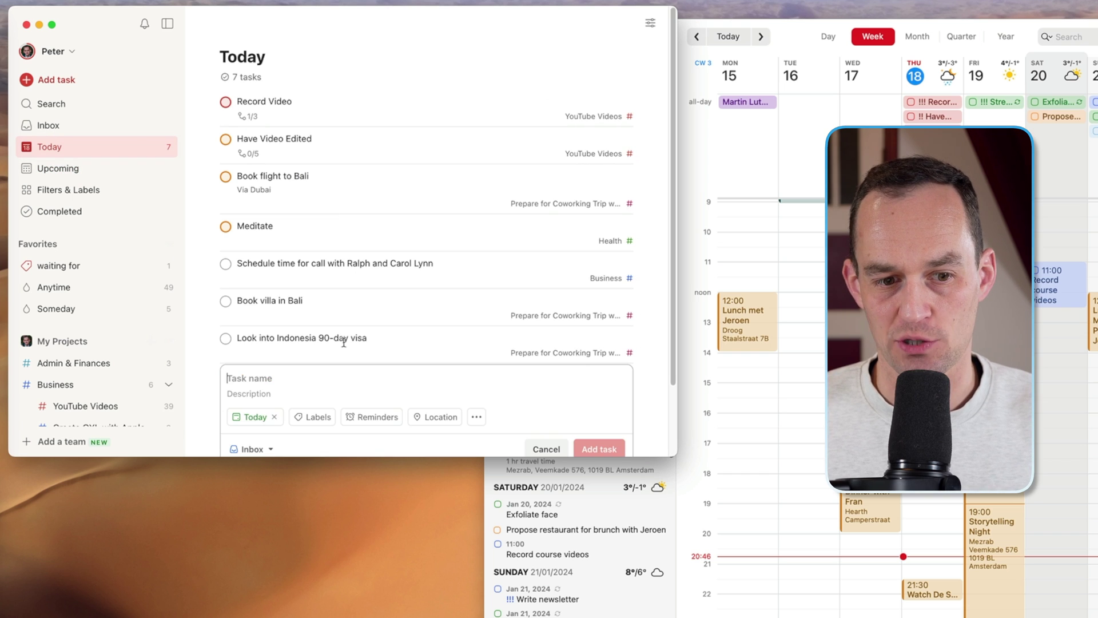
type("Grab recording")
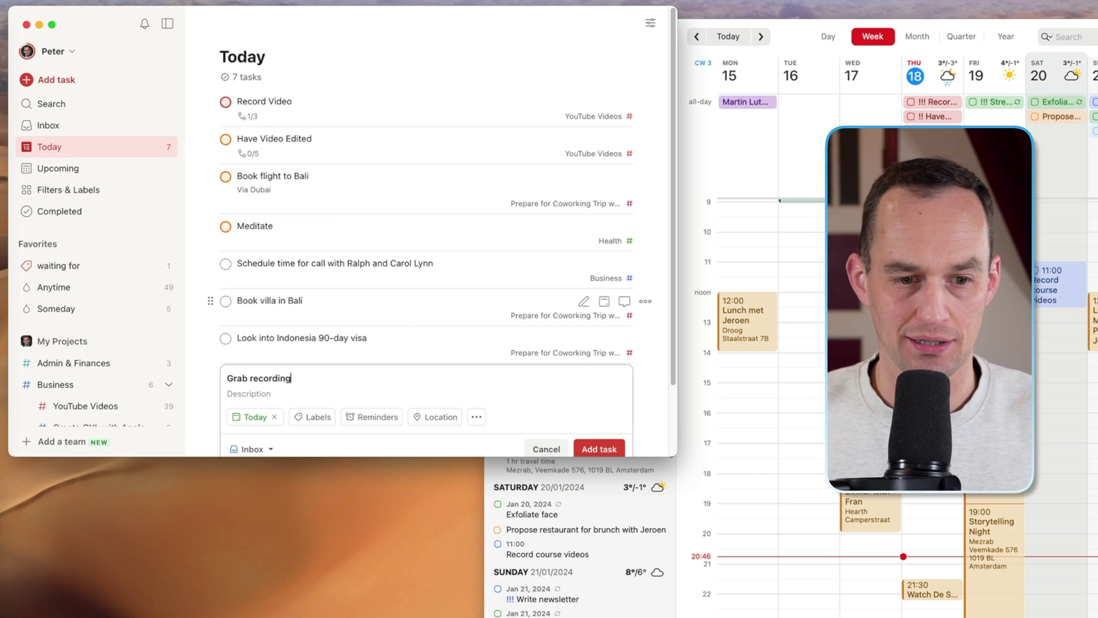
type(" gear from stora")
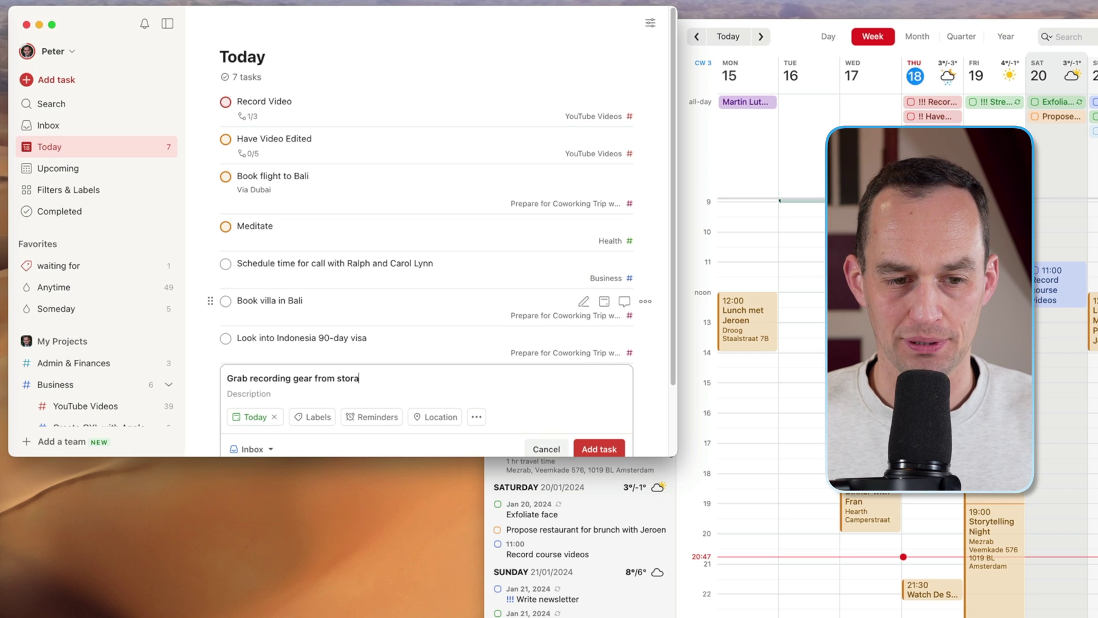
type("ge today noon ")
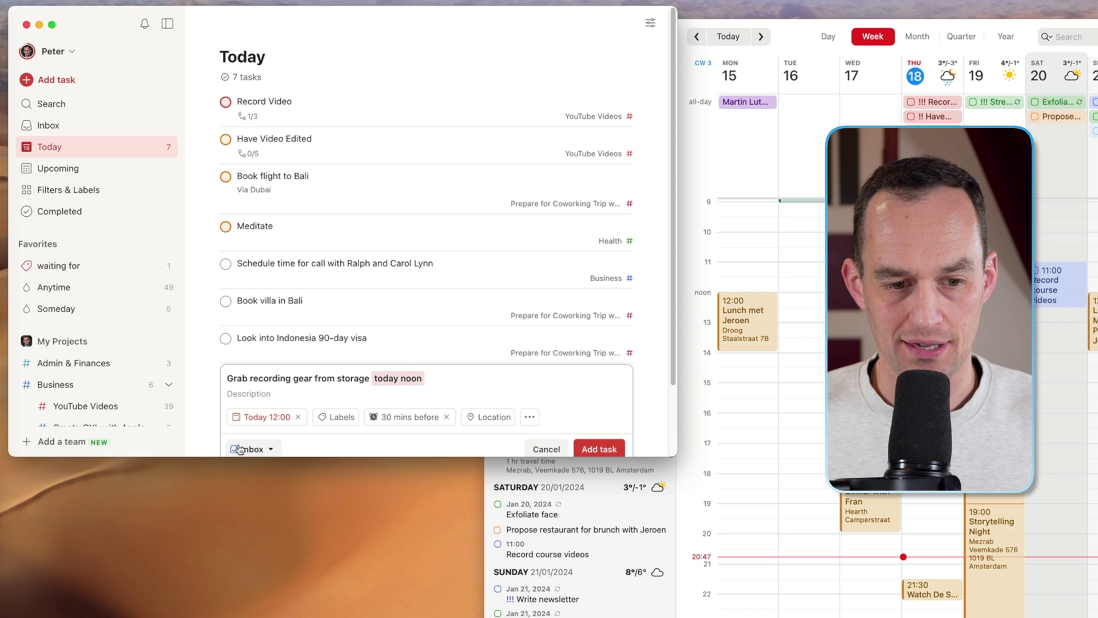
type("#Home")
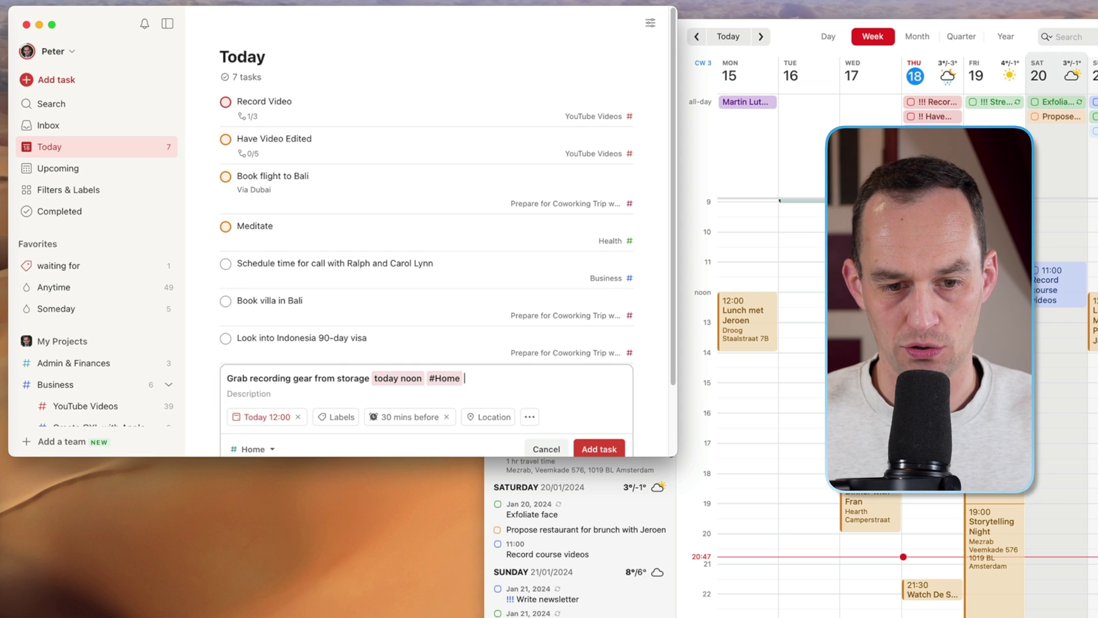
key("Return")
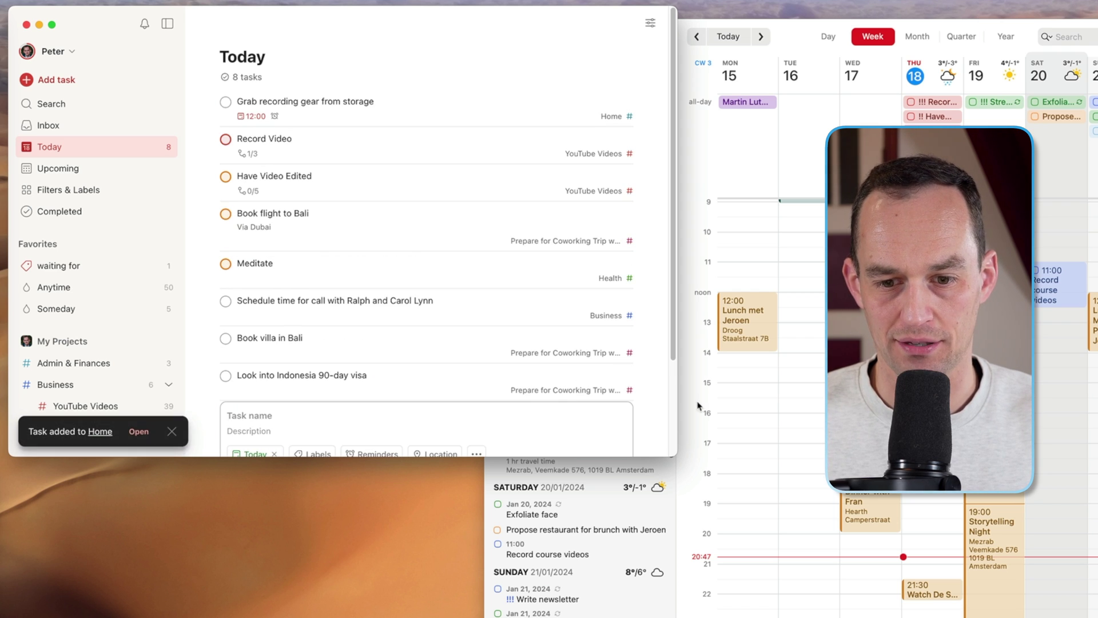
left_click(547, 367)
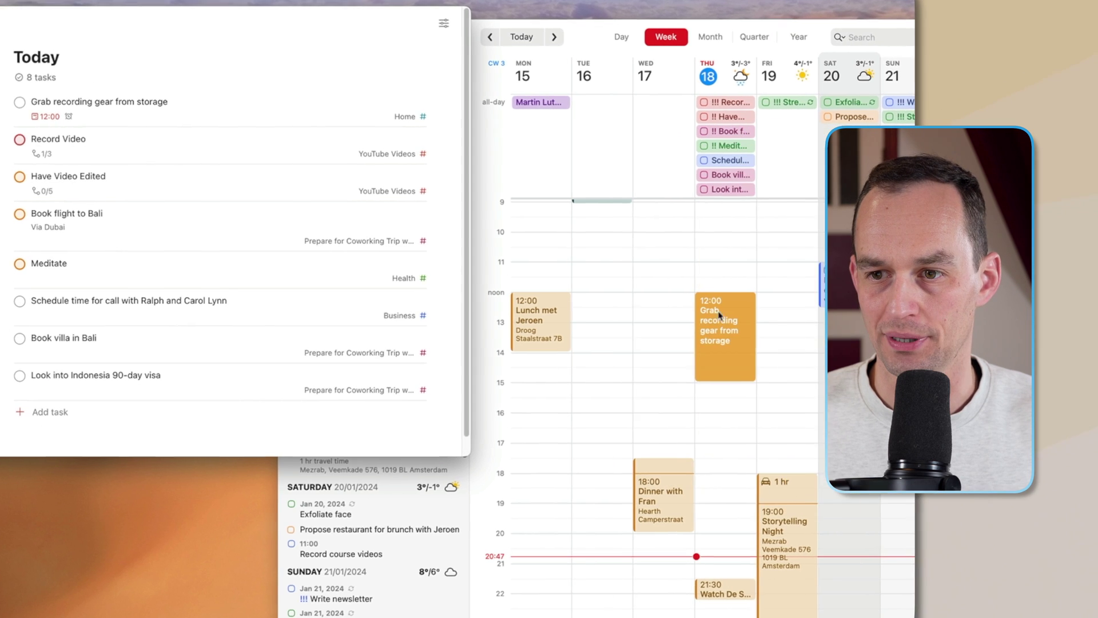
left_click(994, 303)
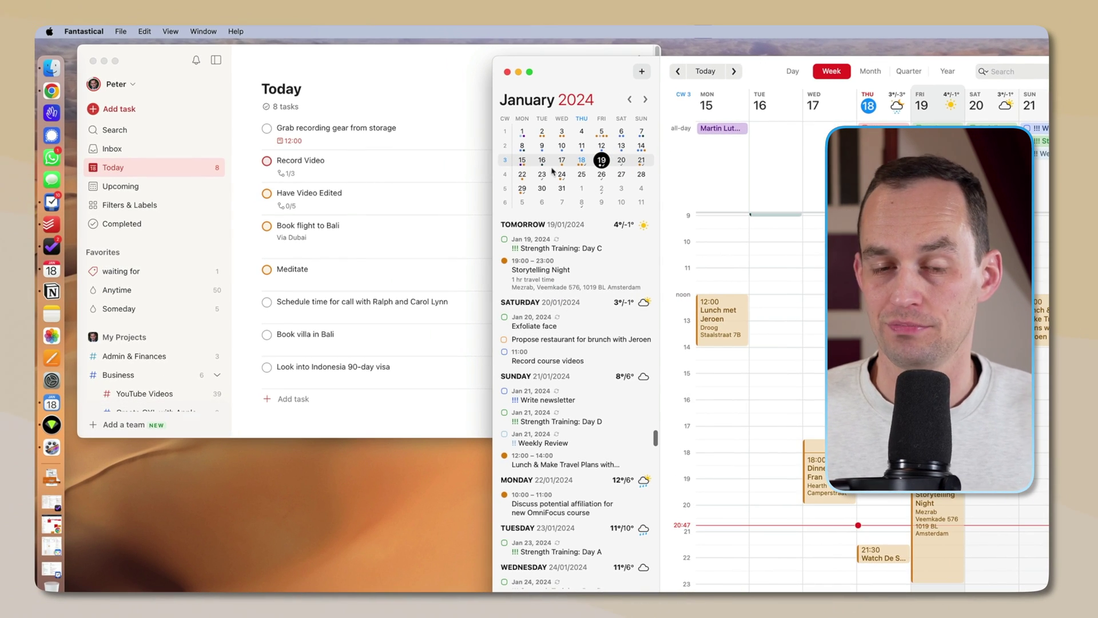
left_click(641, 249)
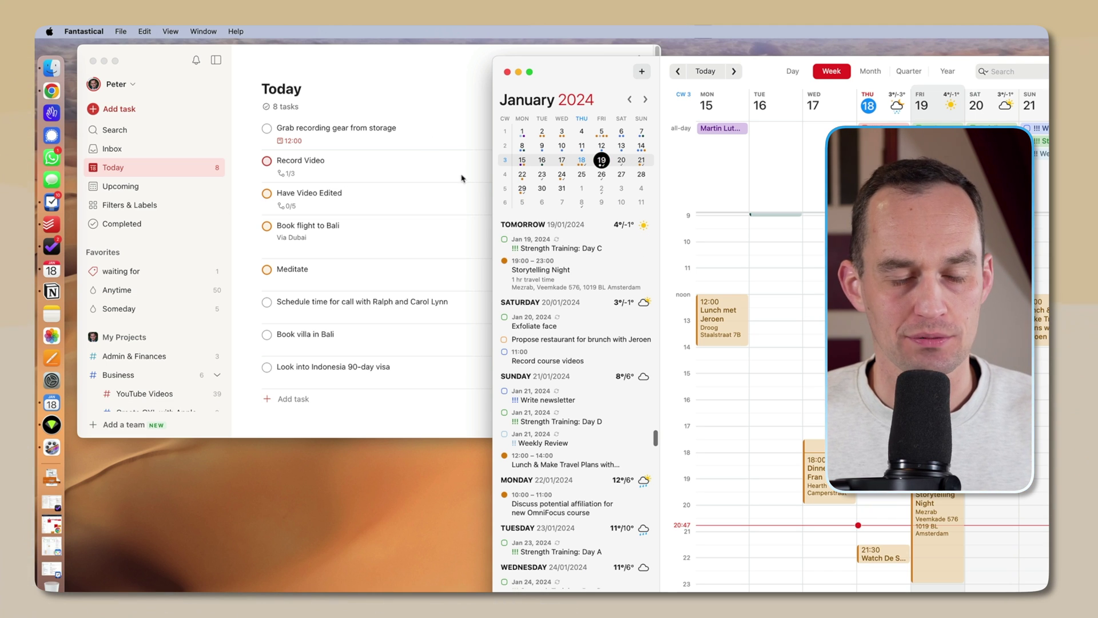
Step: Minimize Fantastical, launch BusyCal, and review its Todoist account and Tasks settings
left_click(519, 72)
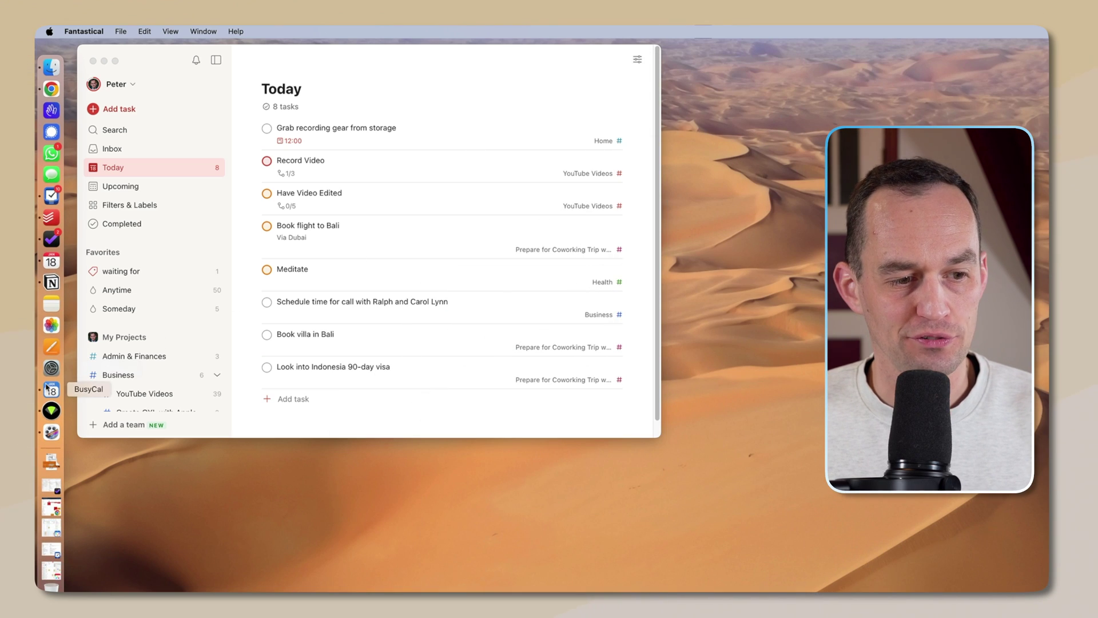
left_click(51, 391)
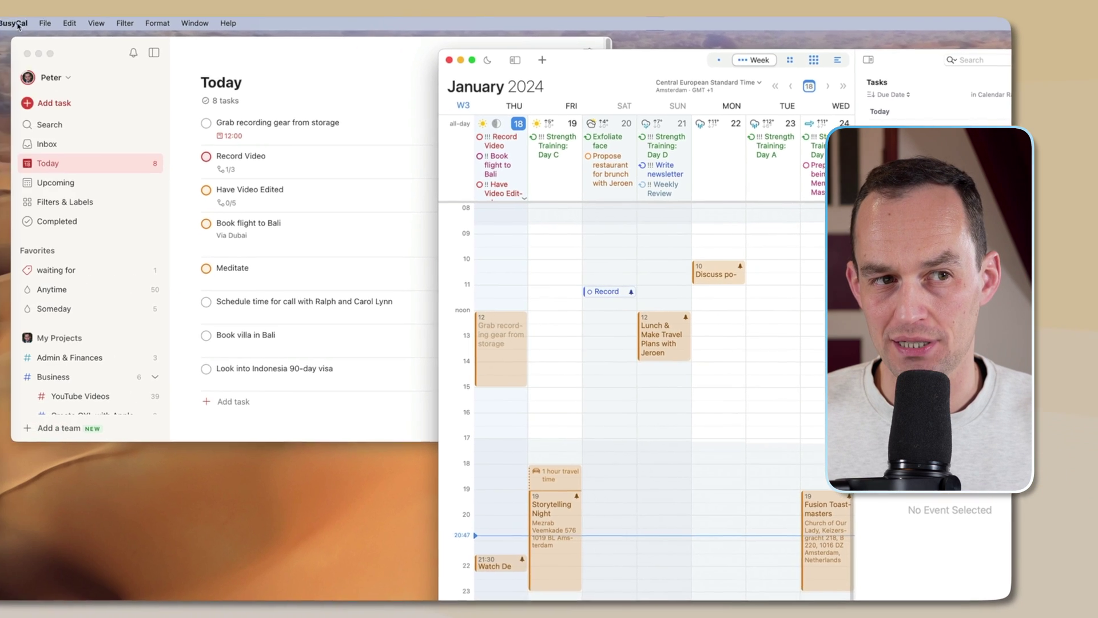
left_click(18, 25)
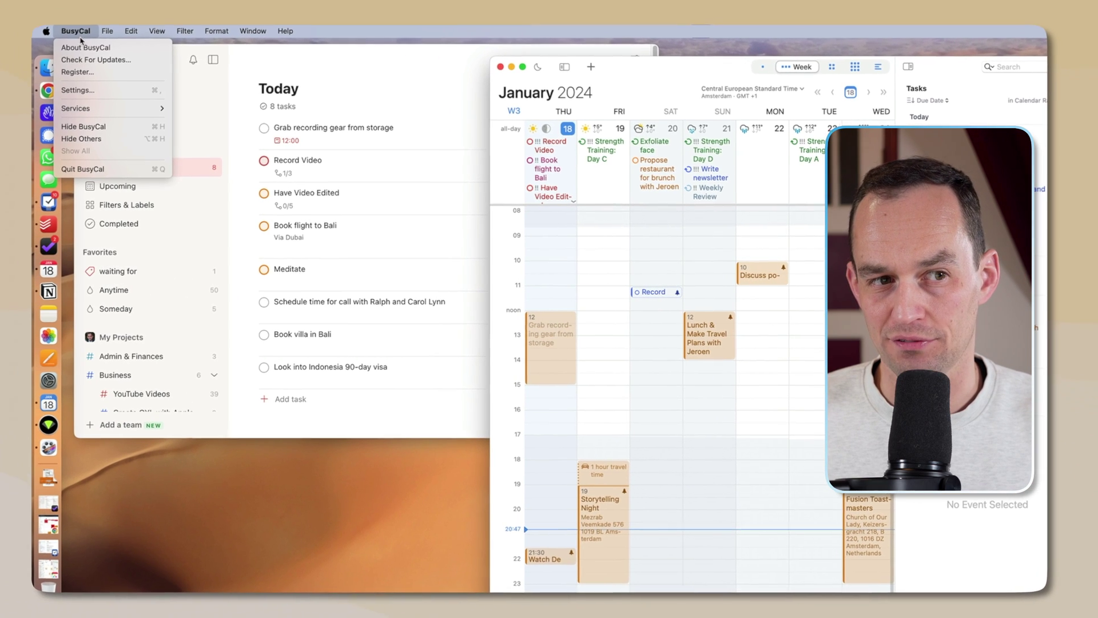
left_click(23, 77)
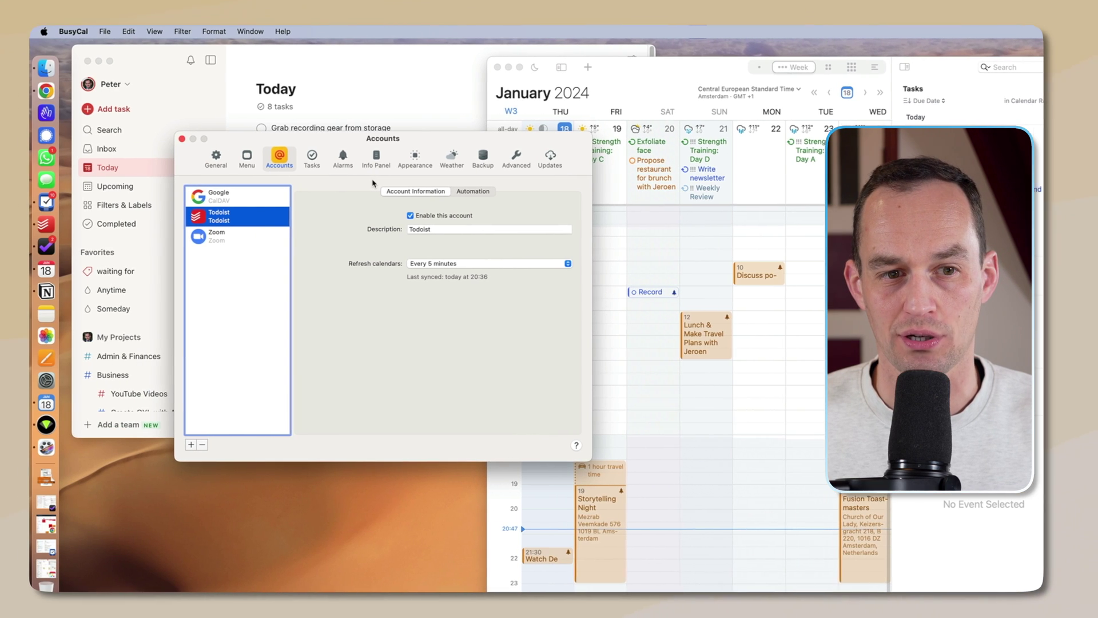
left_click(318, 159)
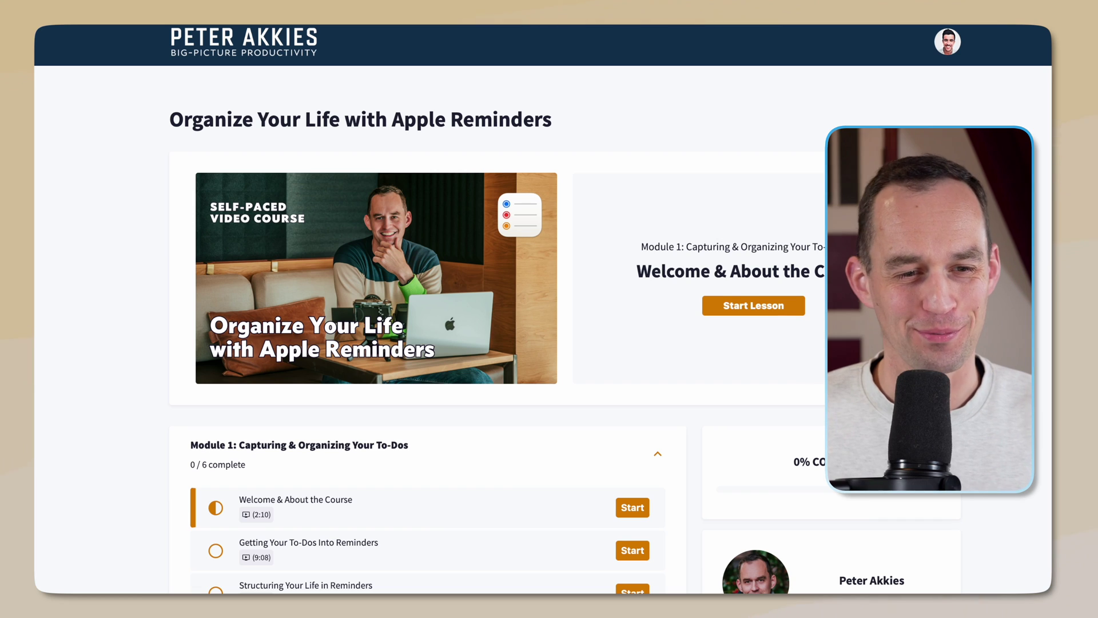
Step: Scroll the Apple Reminders course page through the Module 1 and Module 2 lessons, then close BusyCal's task settings
scroll(543, 309, "down", 5)
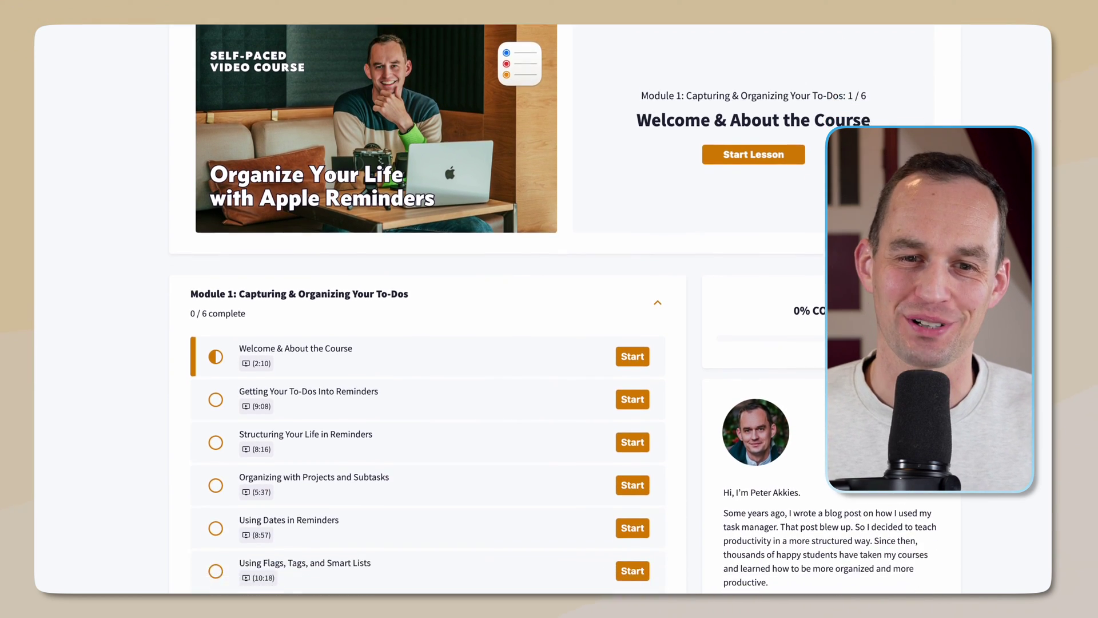
scroll(544, 309, "down", 5)
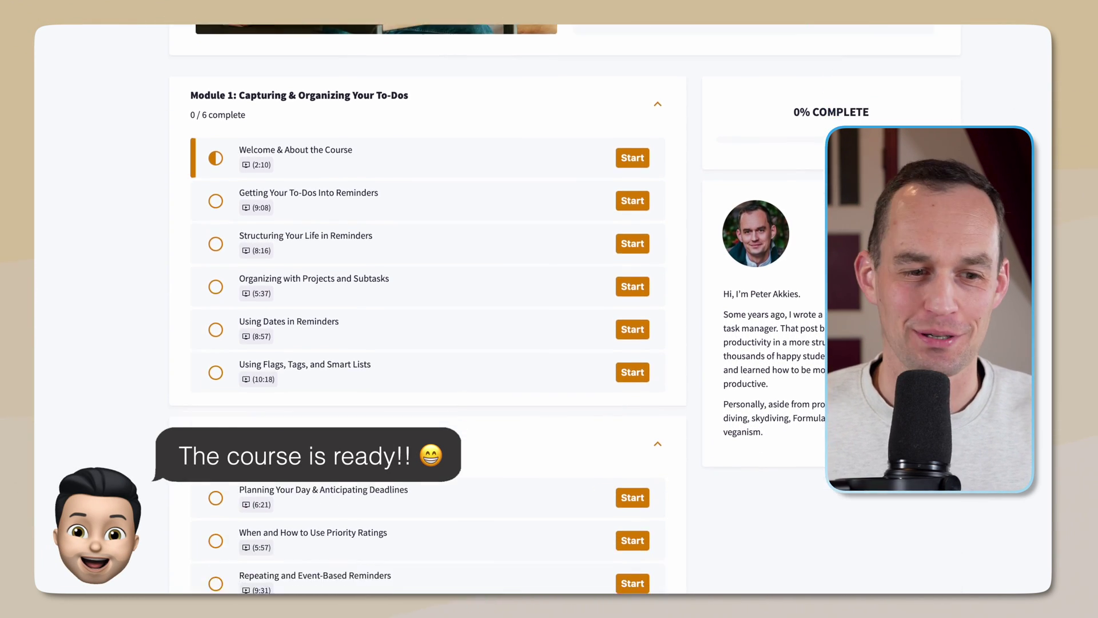
scroll(429, 309, "down", 2)
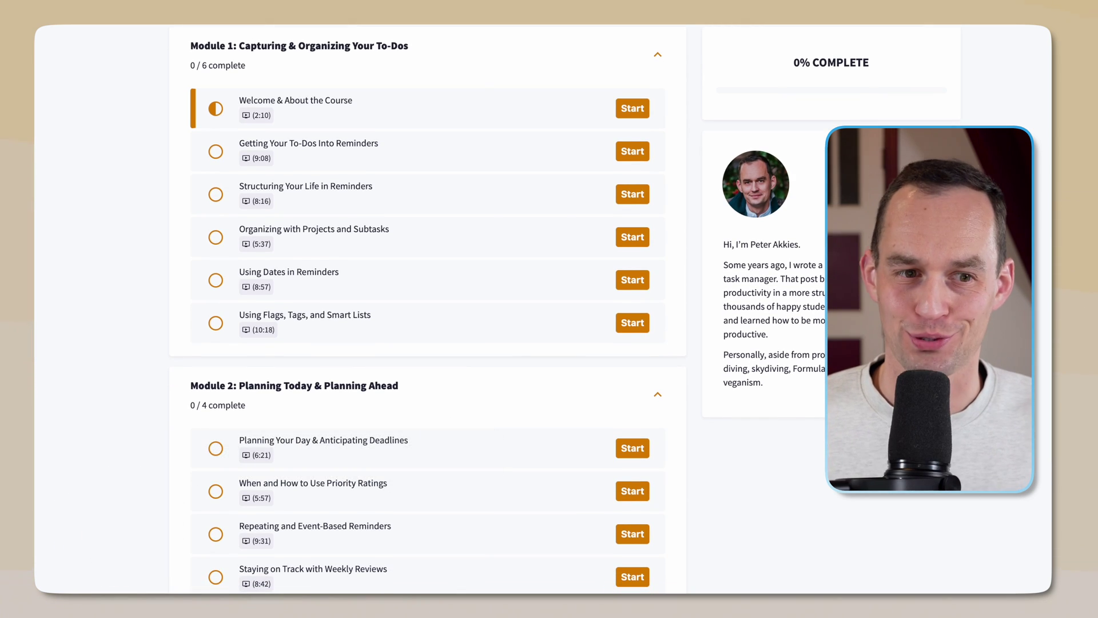
scroll(429, 309, "down", 5)
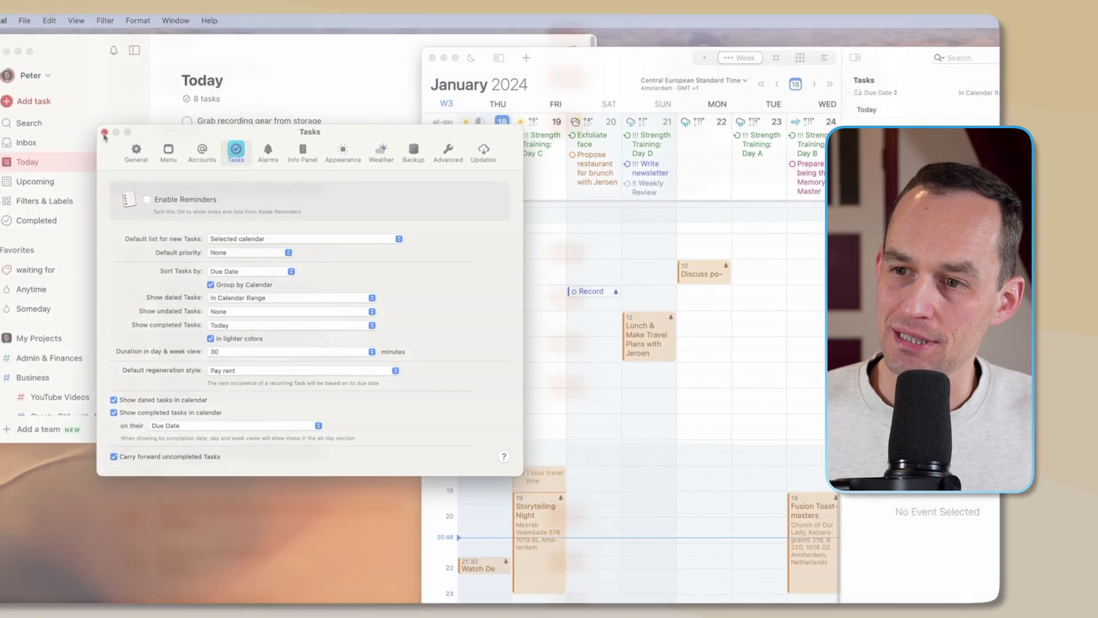
left_click(105, 136)
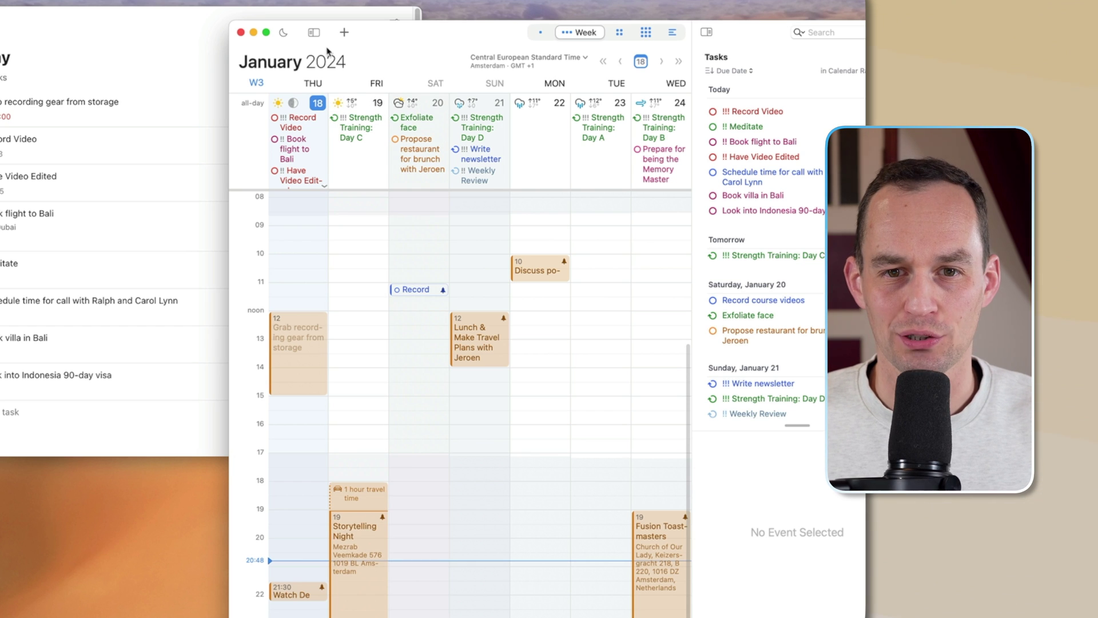
Step: Refresh the Todoist calendar in BusyCal and check Thursday's noon task
left_click(314, 32)
right_click(273, 67)
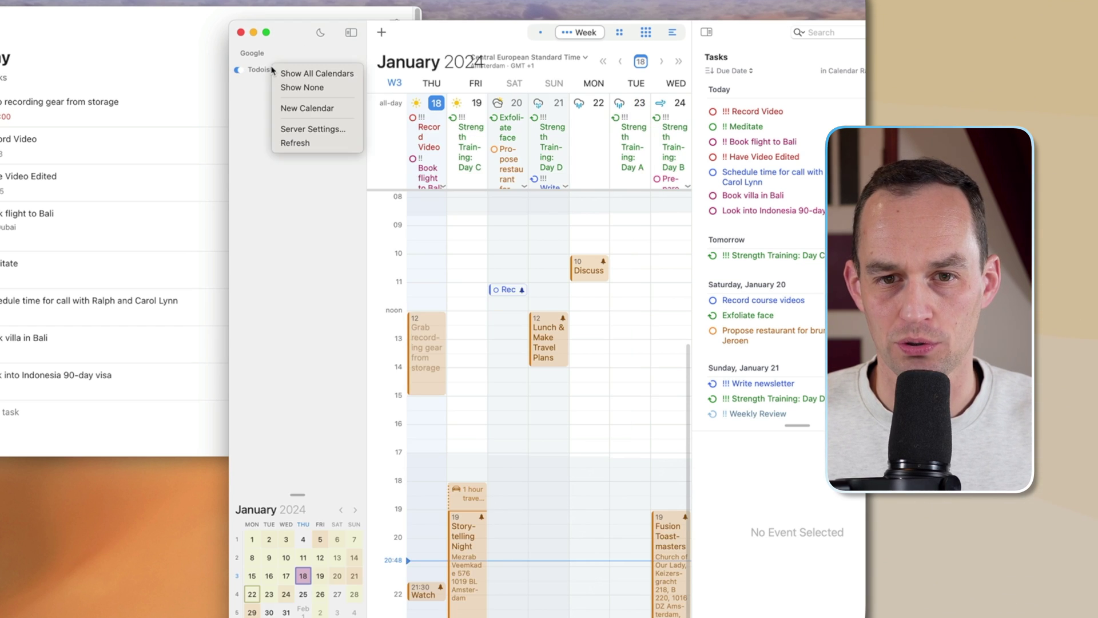
left_click(310, 147)
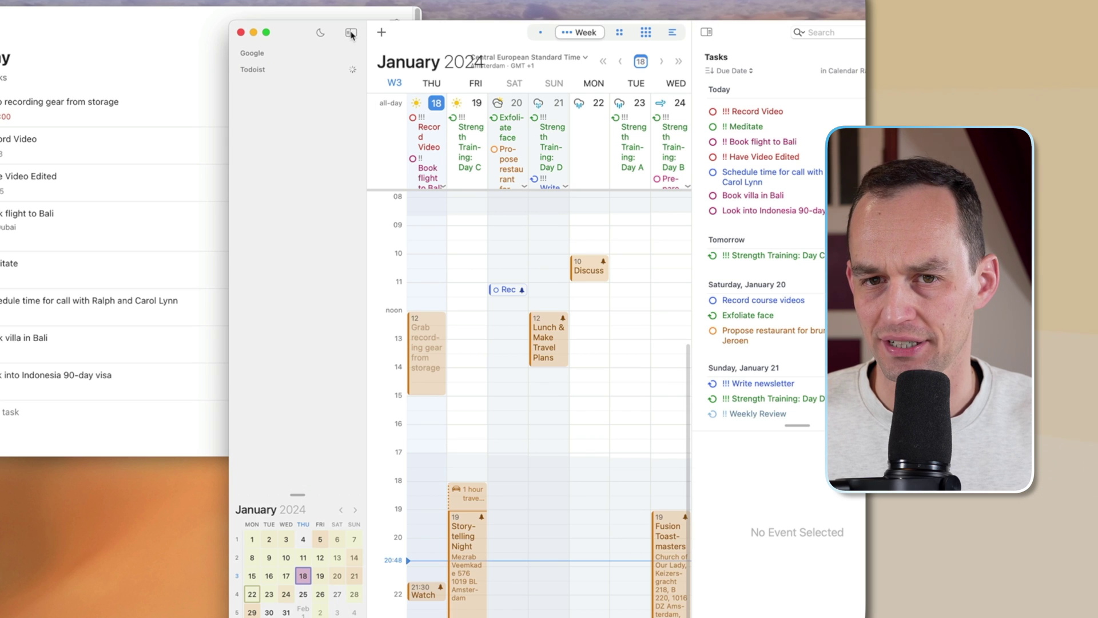
left_click(351, 34)
left_click(317, 320)
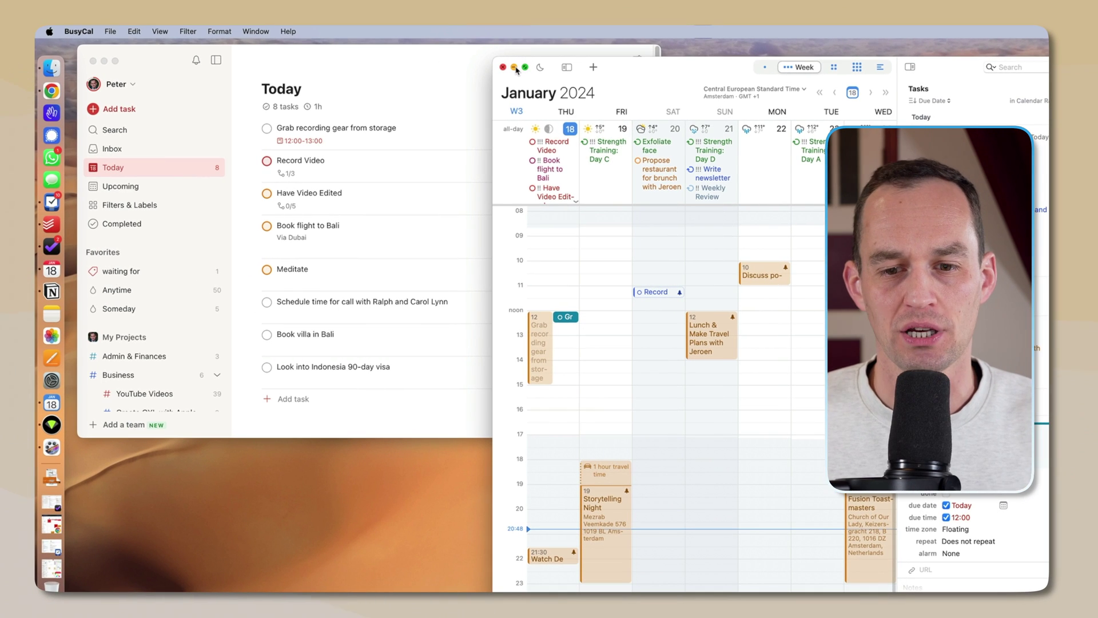
Step: Delete the 'Grab recording gear from storage' task in Todoist, then bring back Google Calendar
left_click(514, 67)
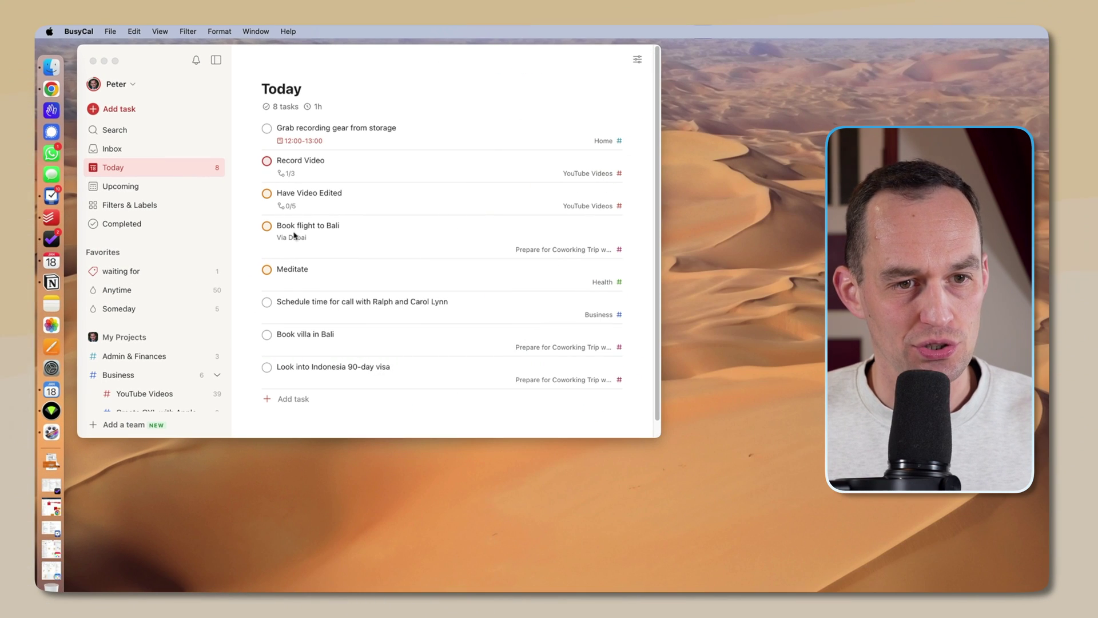
right_click(344, 136)
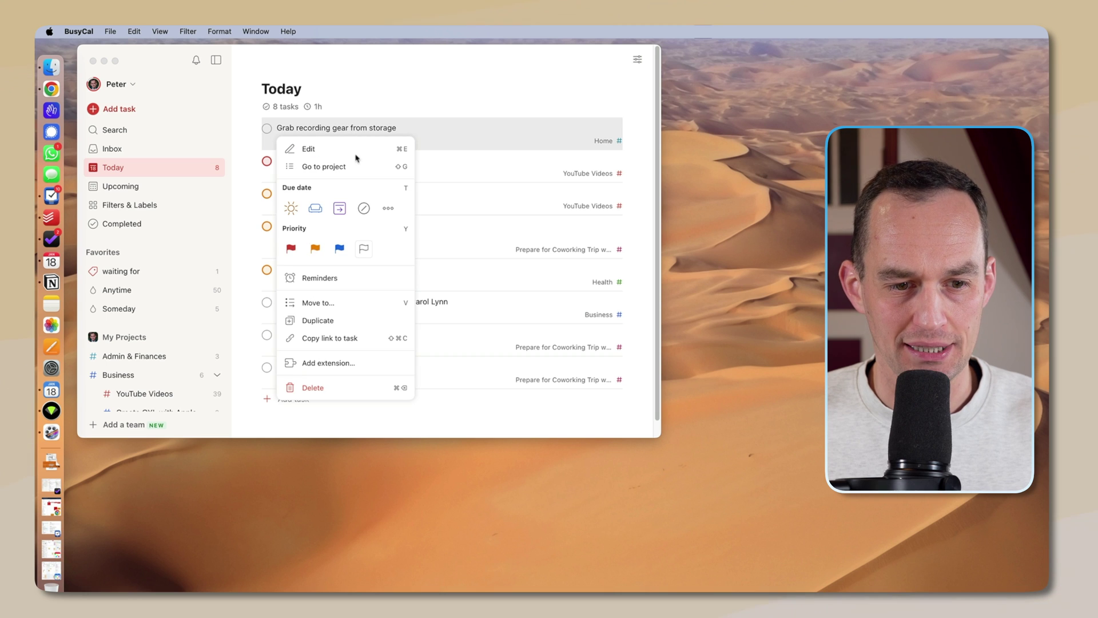
left_click(321, 388)
left_click(468, 171)
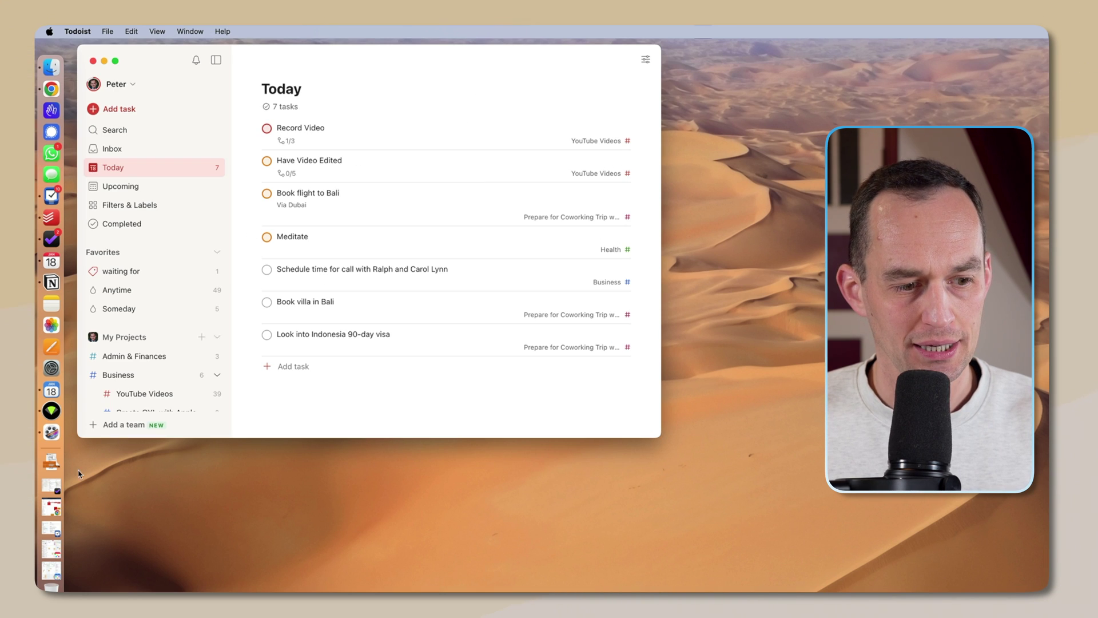
left_click(51, 506)
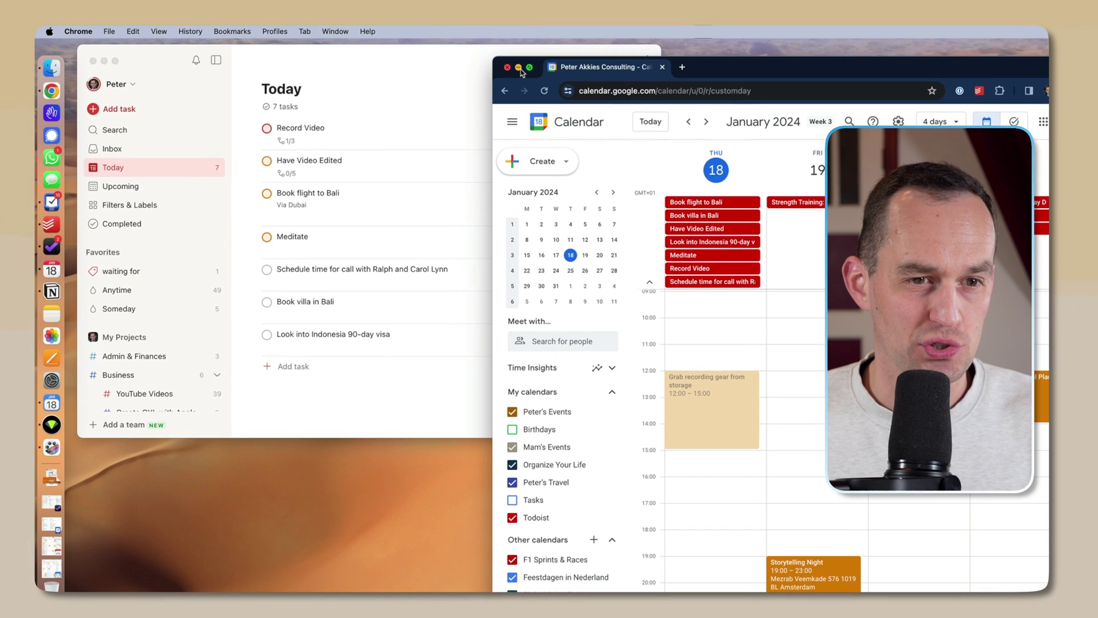
Step: Minimise the Google Calendar window so only Todoist's Today list remains
left_click(518, 68)
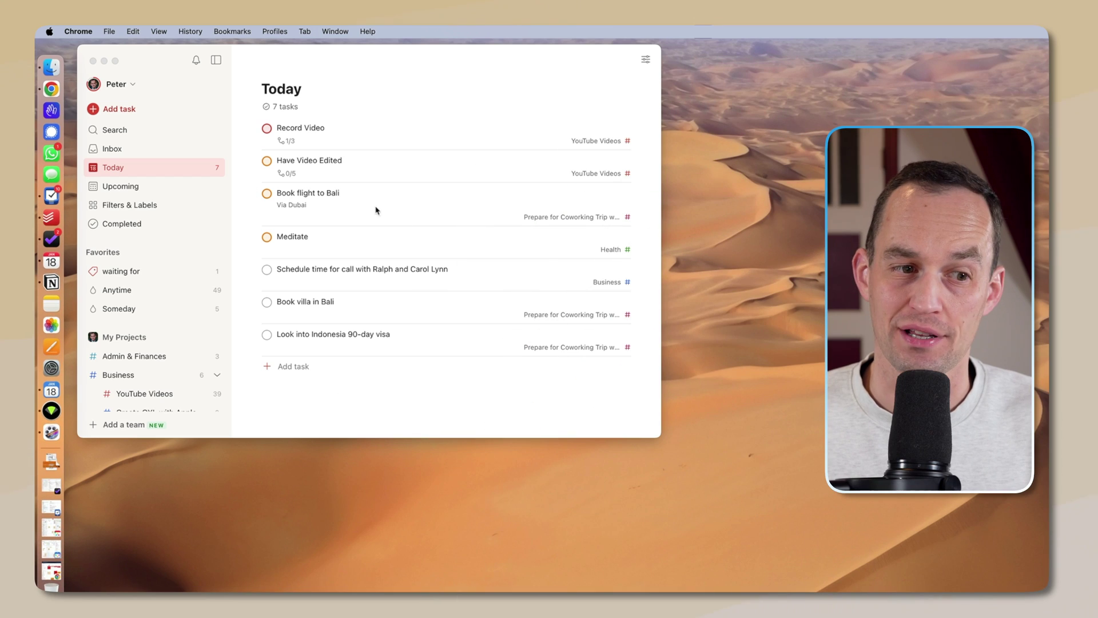
Step: Put Todoist away and scroll through OmniFocus's Forecast to Sunday
left_click(104, 60)
left_click(51, 231)
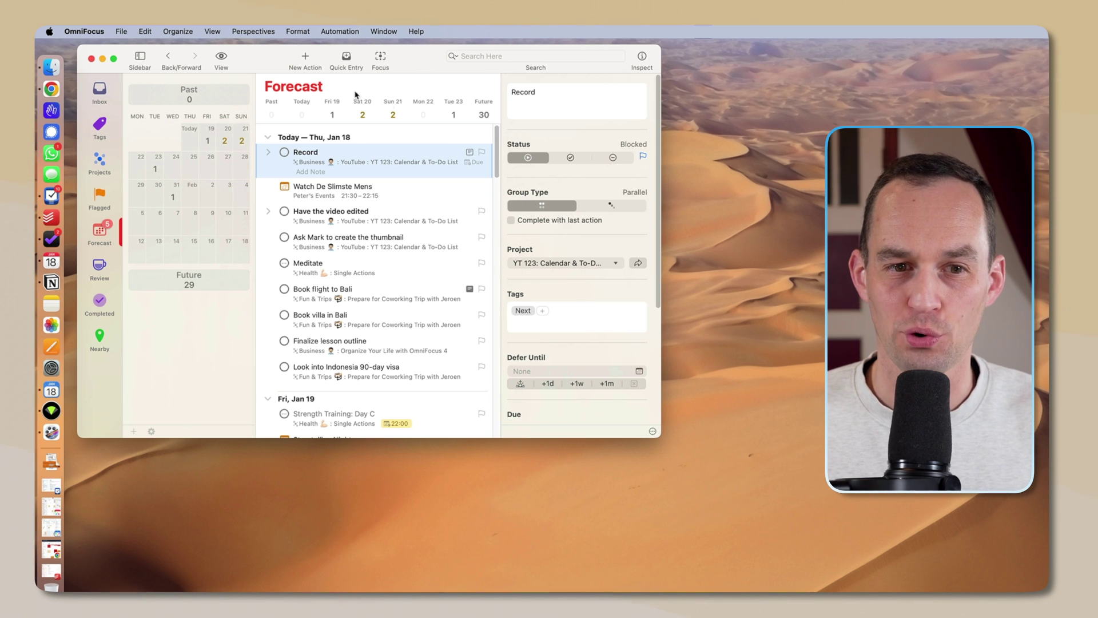
scroll(417, 191, "down", 1)
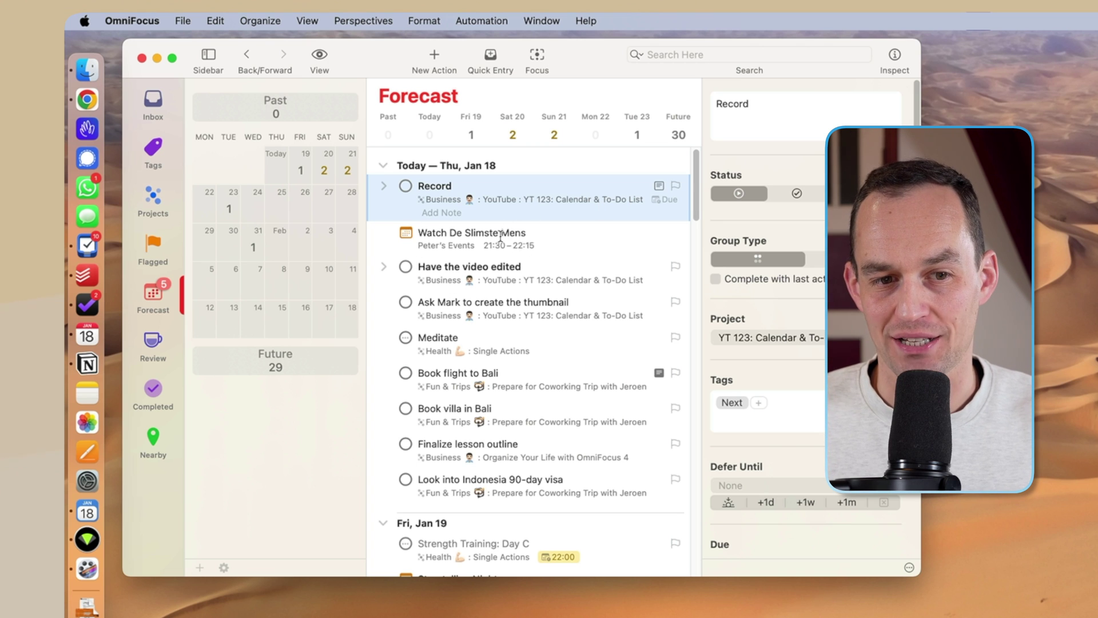
scroll(659, 266, "down", 5)
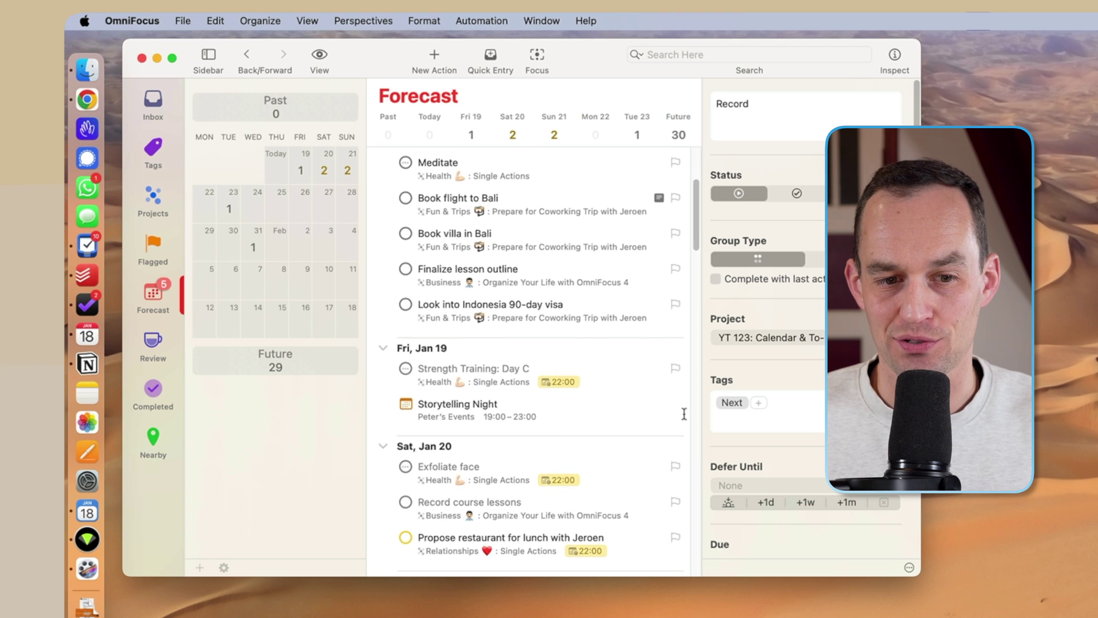
scroll(583, 343, "down", 10)
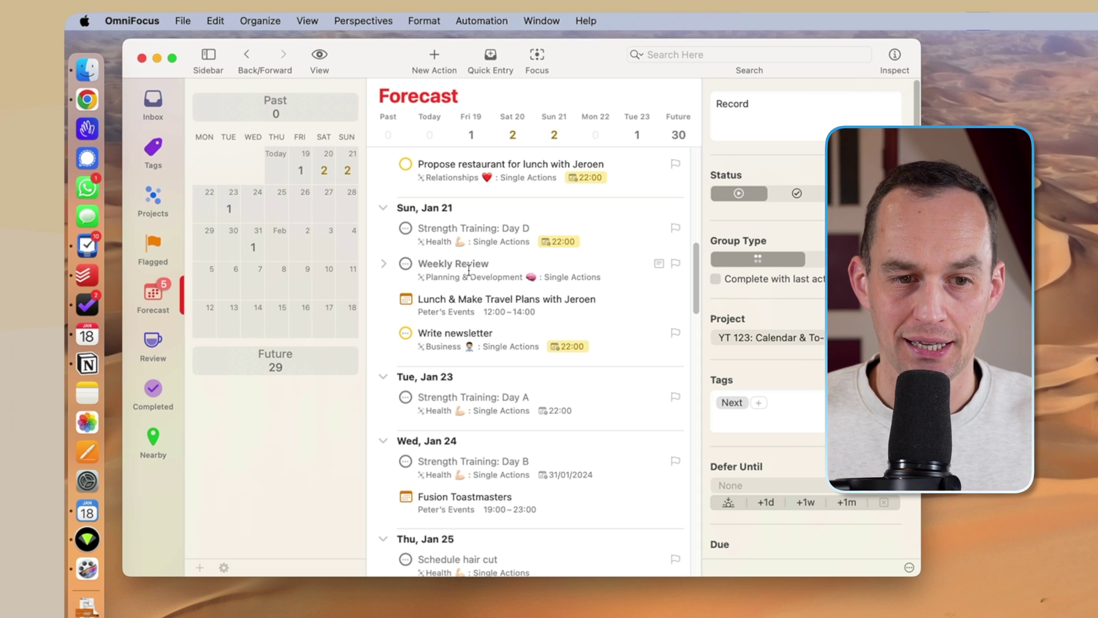
Step: Move Weekly Review and Strength Training: Day D below Sunday's lunch event, then inspect the tasks
left_click_drag(466, 271, 462, 292)
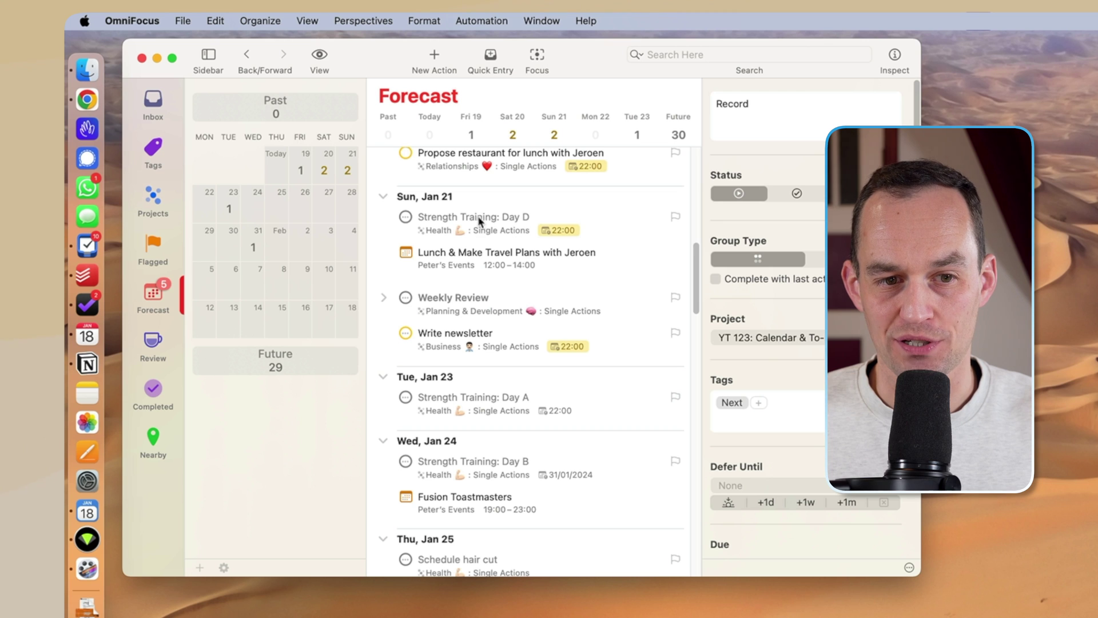
left_click_drag(480, 217, 466, 277)
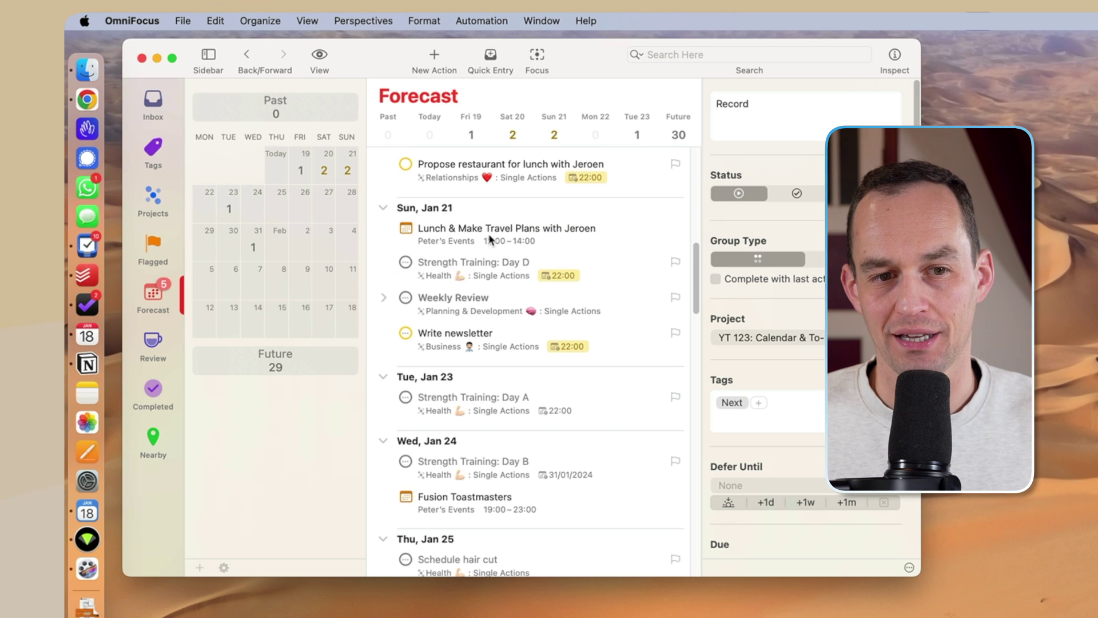
left_click(483, 265)
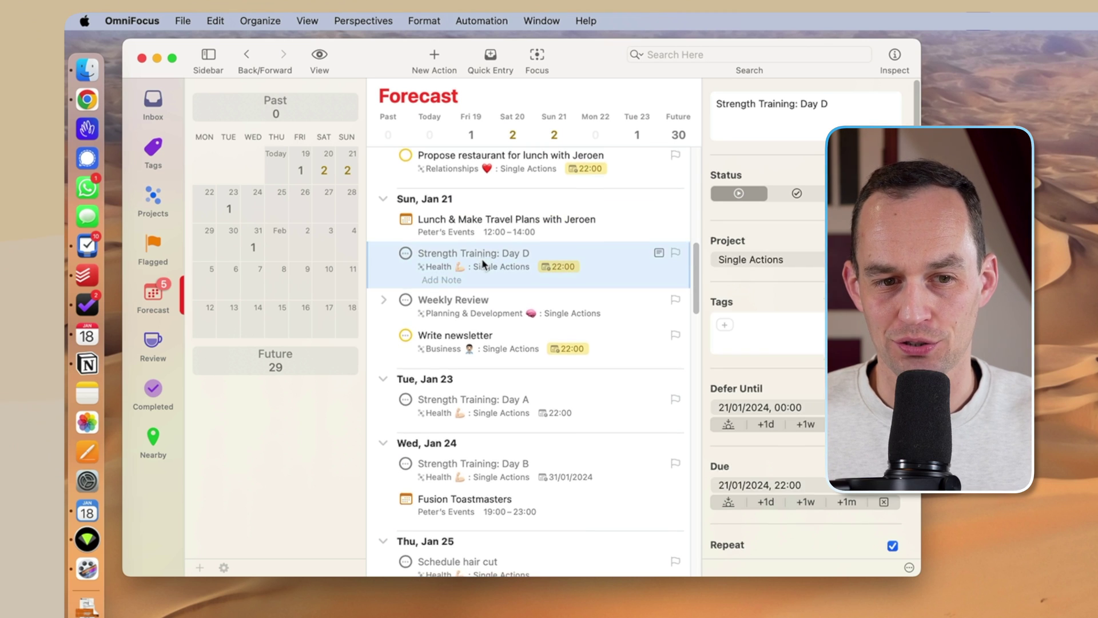
left_click(509, 309)
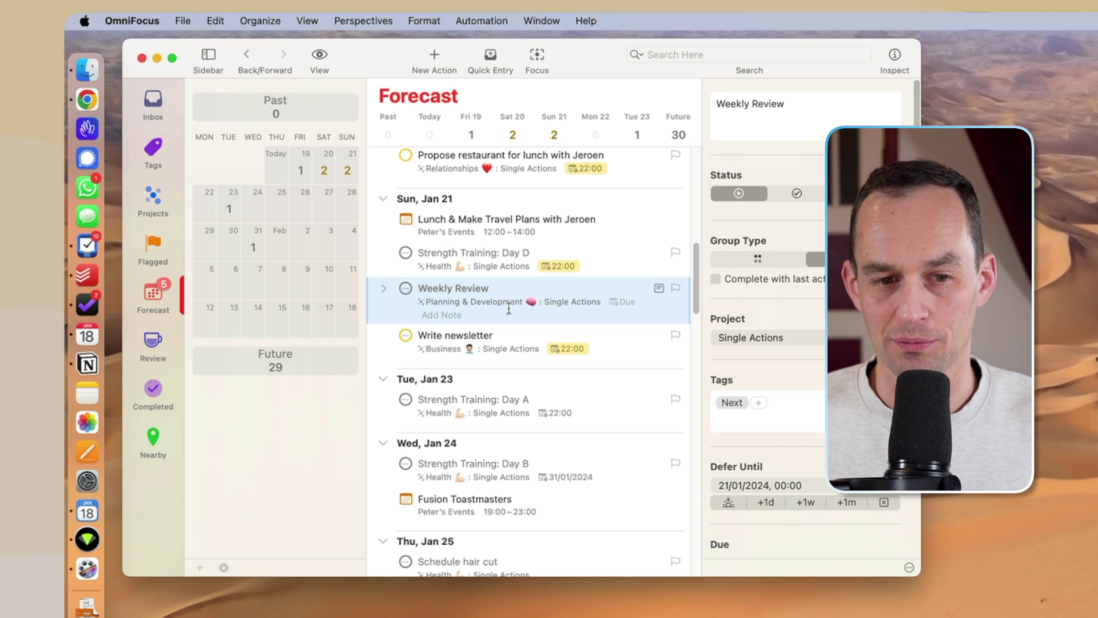
left_click(512, 334)
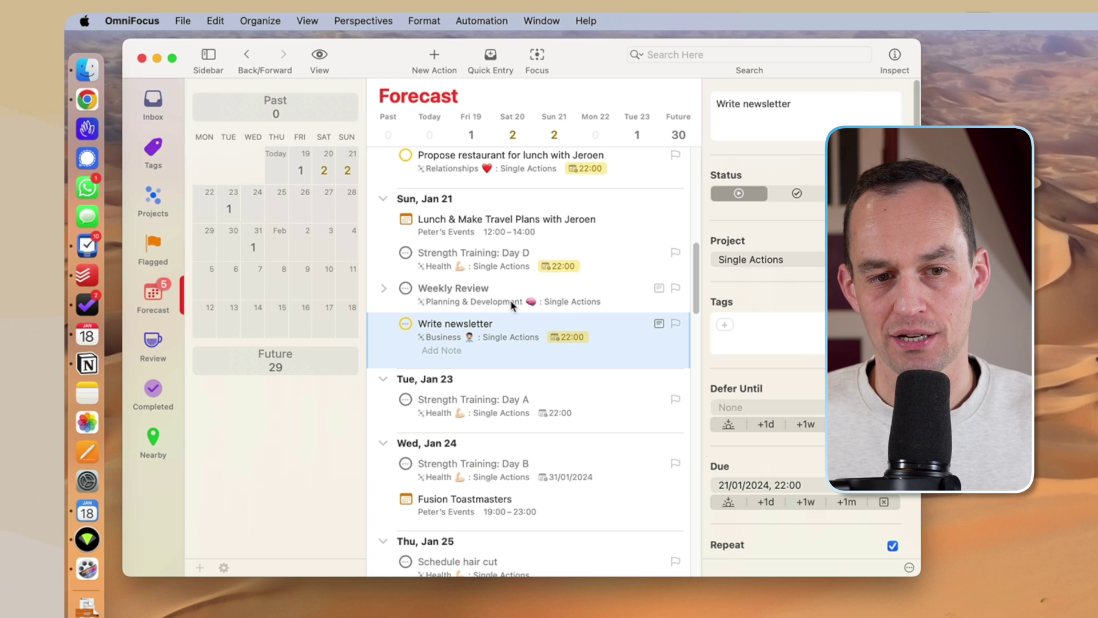
left_click(461, 222)
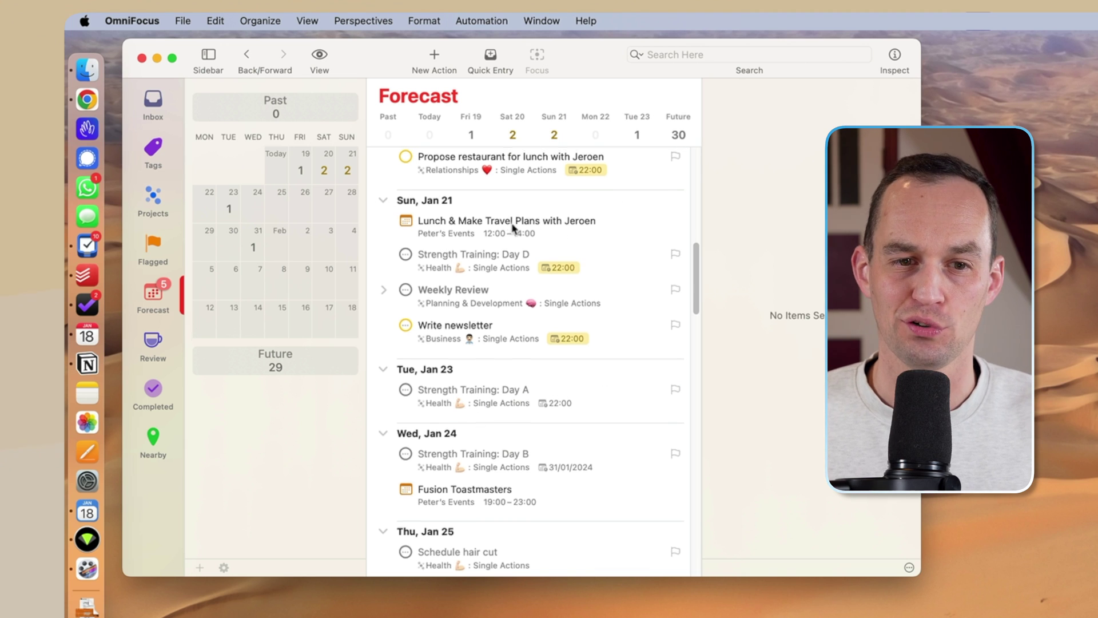
scroll(514, 229, "up", 2)
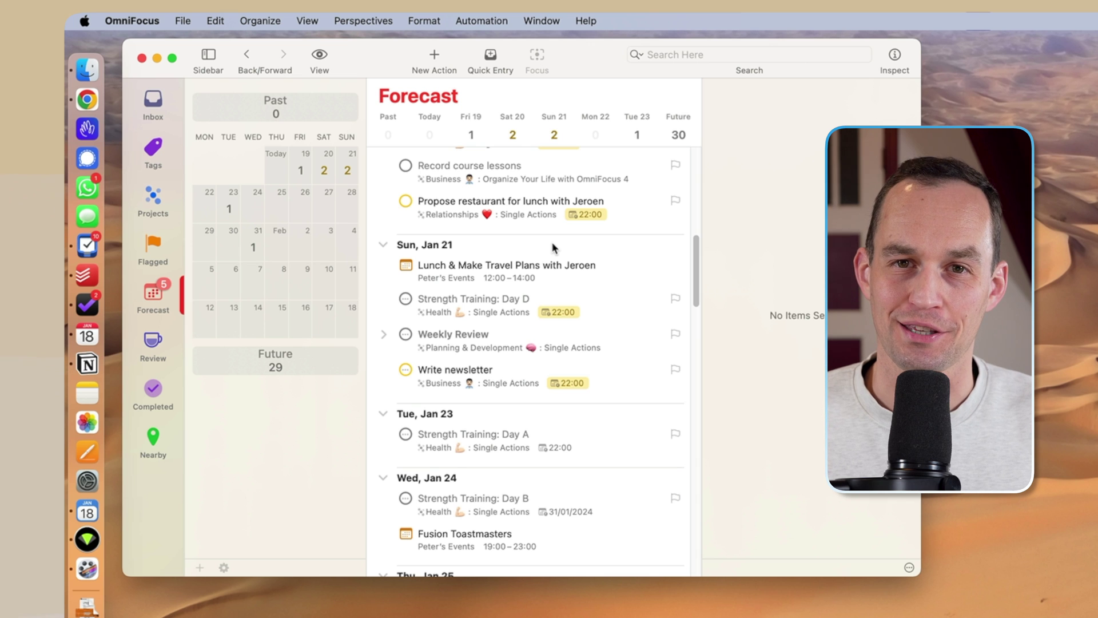
scroll(556, 252, "up", 10)
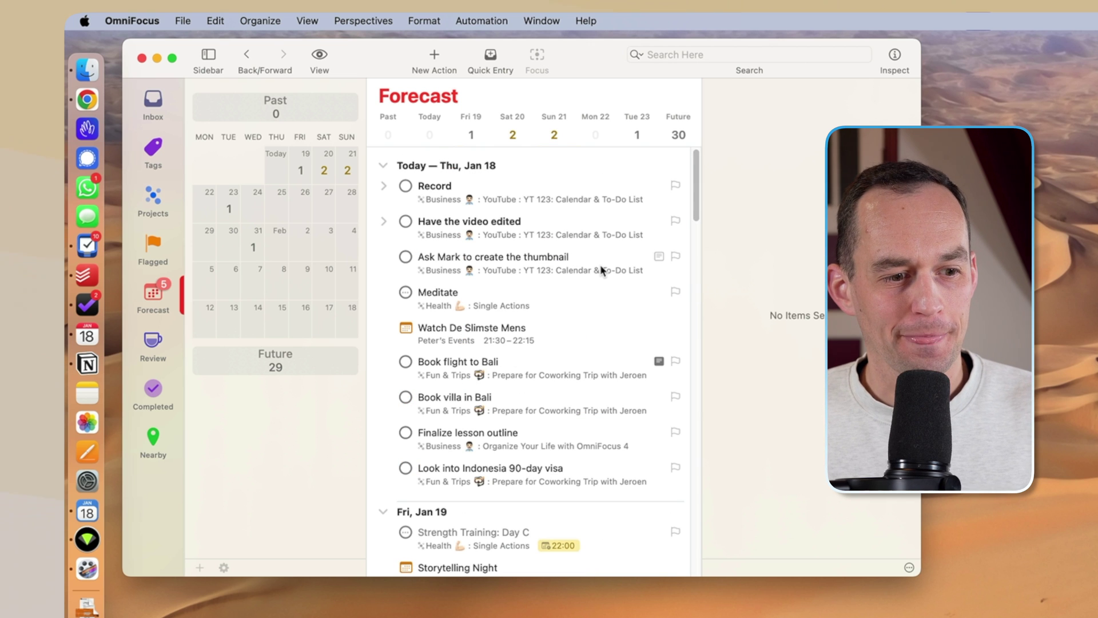